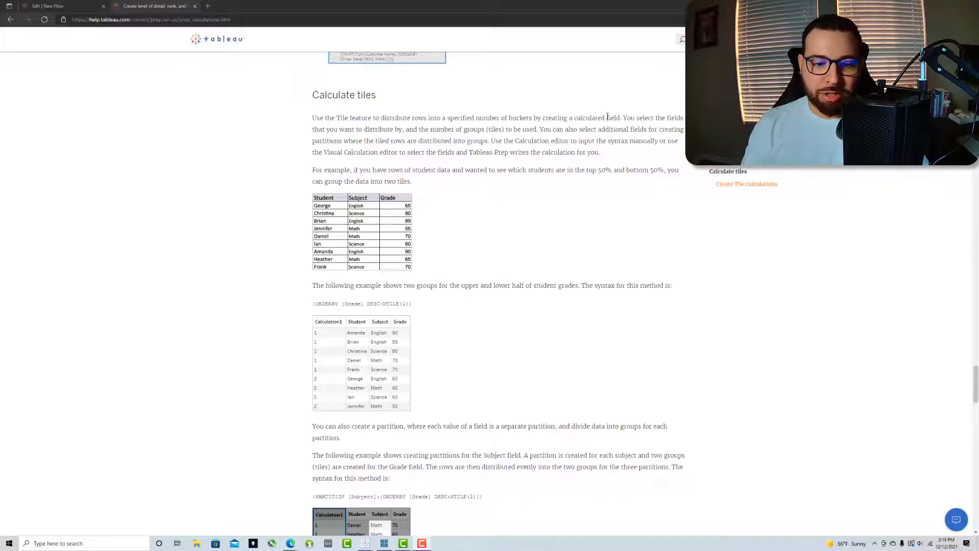
Read the Calculate tiles help section, examining the NTILE and PARTITION syntax examples and the Create Tile calculations instructions
{"action": "scroll", "coordinate": [485, 199], "scroll_direction": "down", "scroll_amount": 3}
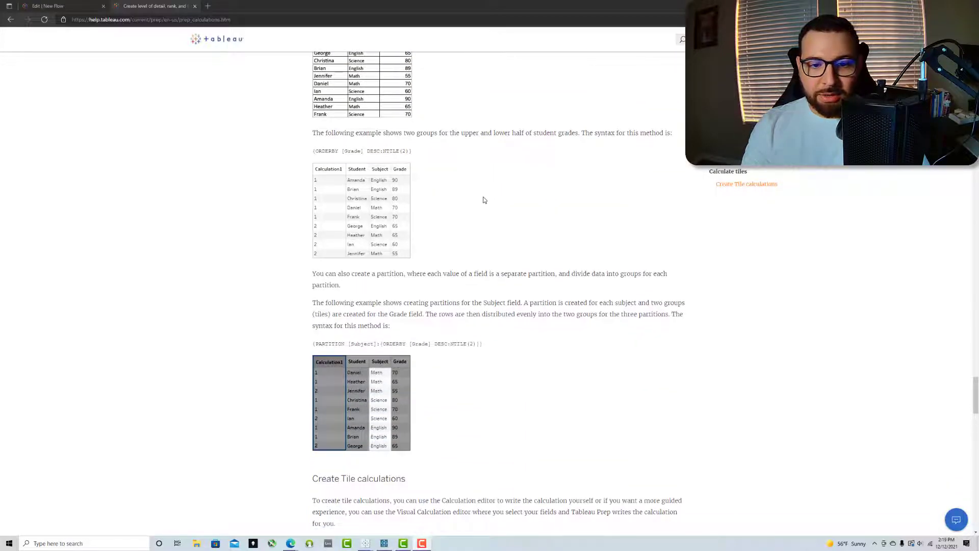
{"action": "scroll", "coordinate": [482, 197], "scroll_direction": "up", "scroll_amount": 2}
{"action": "scroll", "coordinate": [446, 192], "scroll_direction": "down", "scroll_amount": 3}
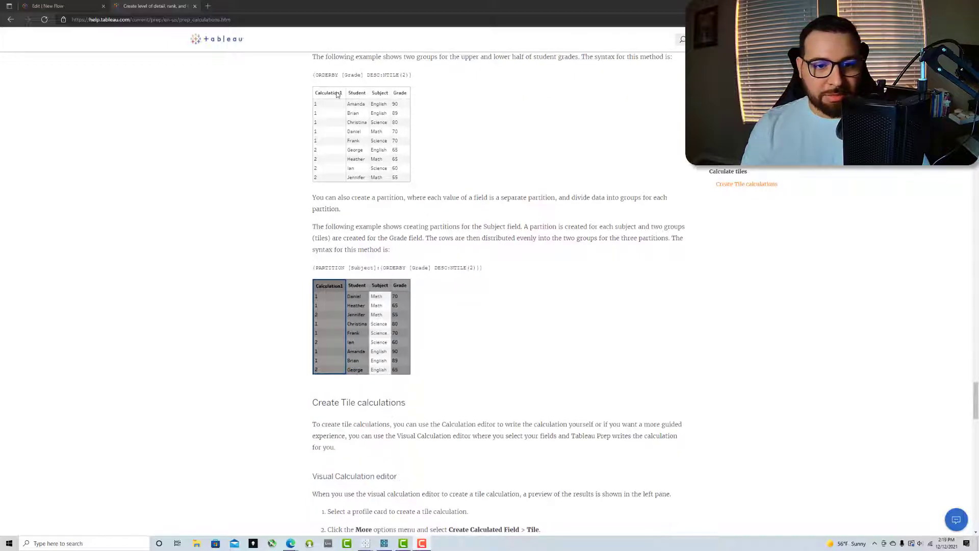
{"action": "scroll", "coordinate": [338, 95], "scroll_direction": "up", "scroll_amount": 2}
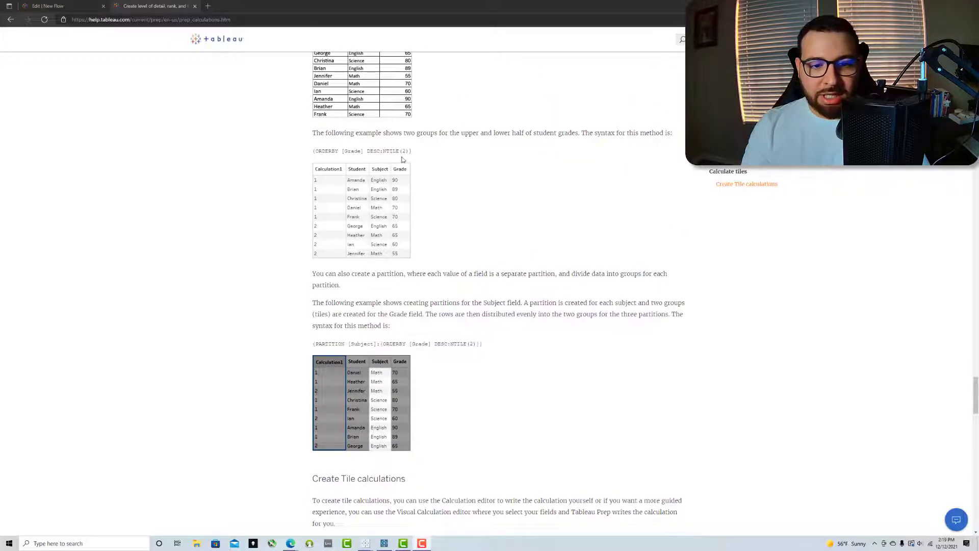
{"action": "scroll", "coordinate": [439, 288], "scroll_direction": "down", "scroll_amount": 1}
{"action": "scroll", "coordinate": [440, 288], "scroll_direction": "down", "scroll_amount": 1}
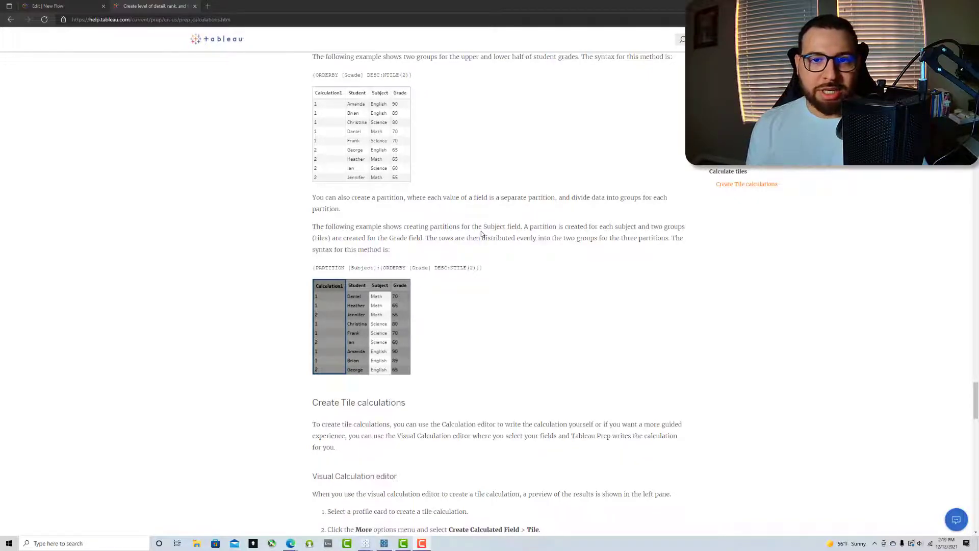
{"action": "scroll", "coordinate": [437, 263], "scroll_direction": "down", "scroll_amount": 6}
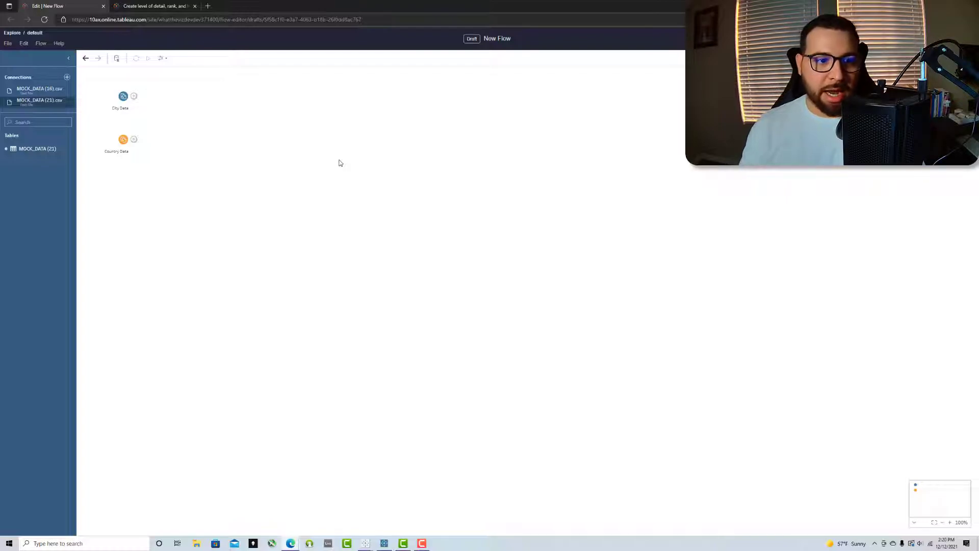
Add a Clean step after the City Data input and start a calculated field named Over/Under in it
{"action": "left_click", "coordinate": [134, 97]}
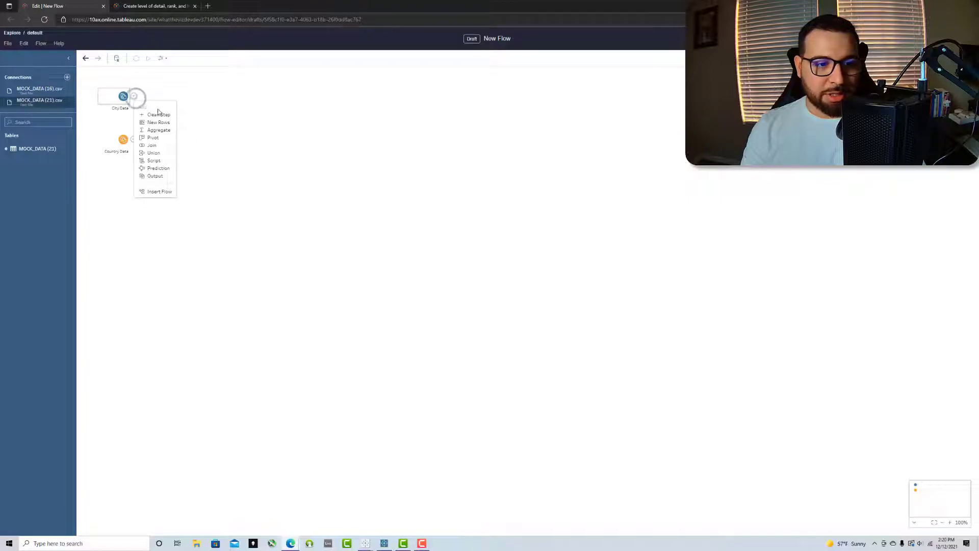
{"action": "left_click", "coordinate": [158, 115]}
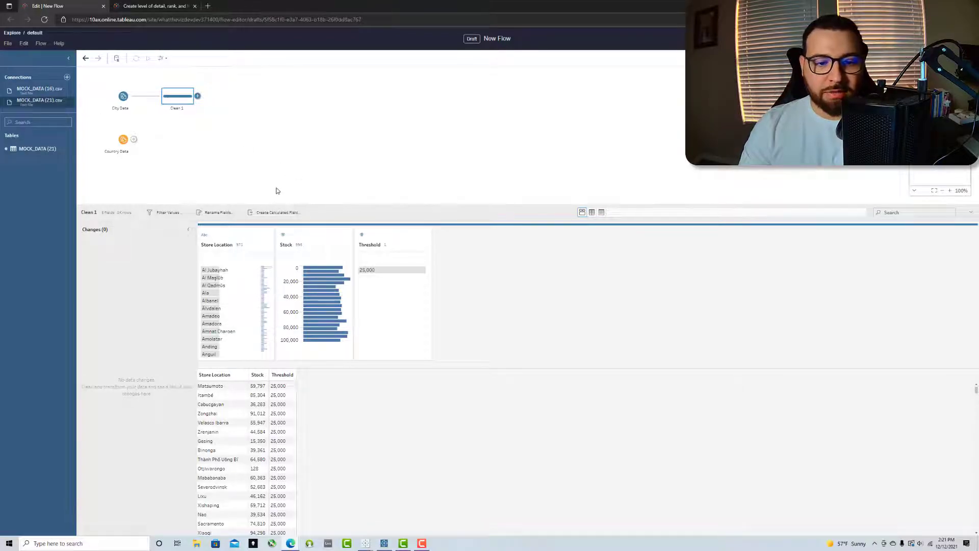
{"action": "left_click", "coordinate": [266, 213]}
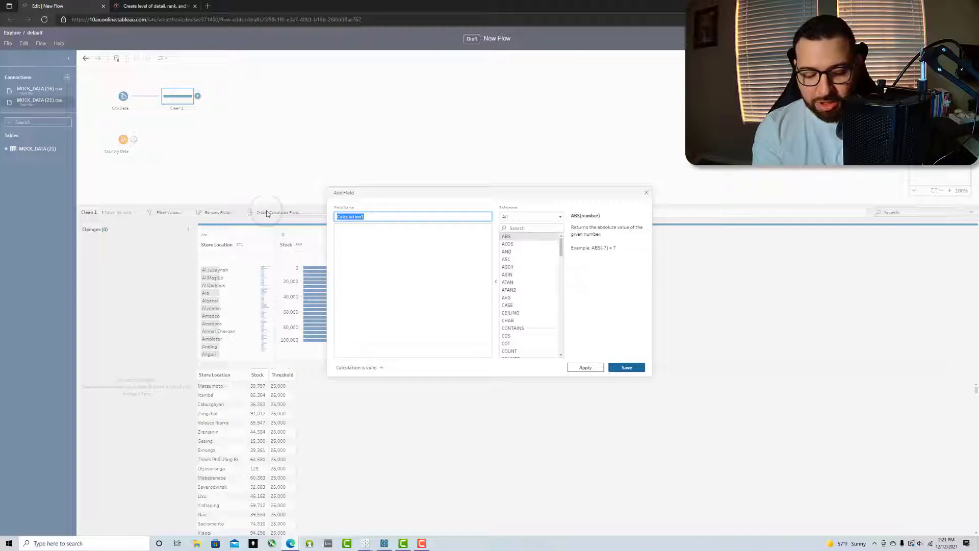
{"action": "type", "text": "Over/Under"}
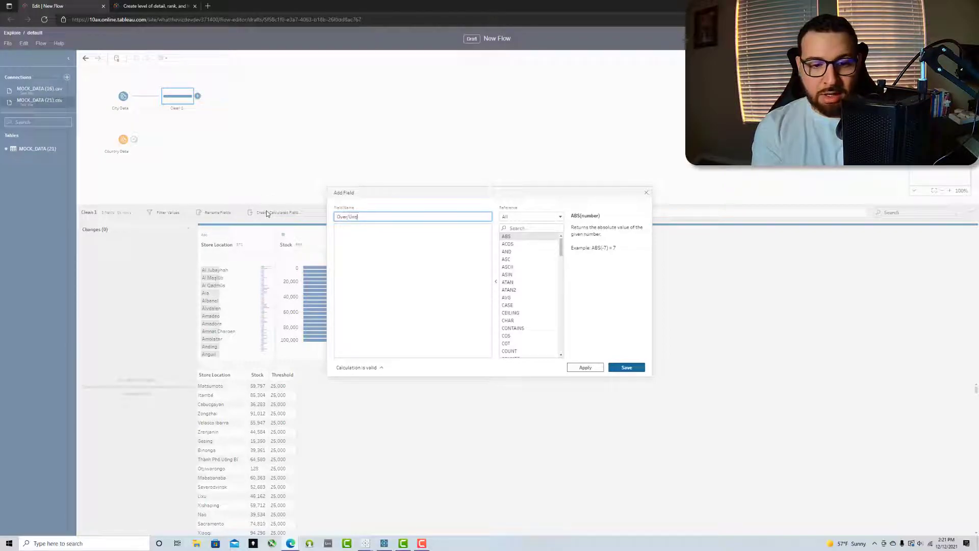
Define the Over/Under calculation as [Stock] - [Threshold], save it, and place the new field after Threshold
{"action": "key", "text": "Tab"}
{"action": "type", "text": "S"}
{"action": "key", "text": "Return"}
{"action": "type", "text": "- Thre"}
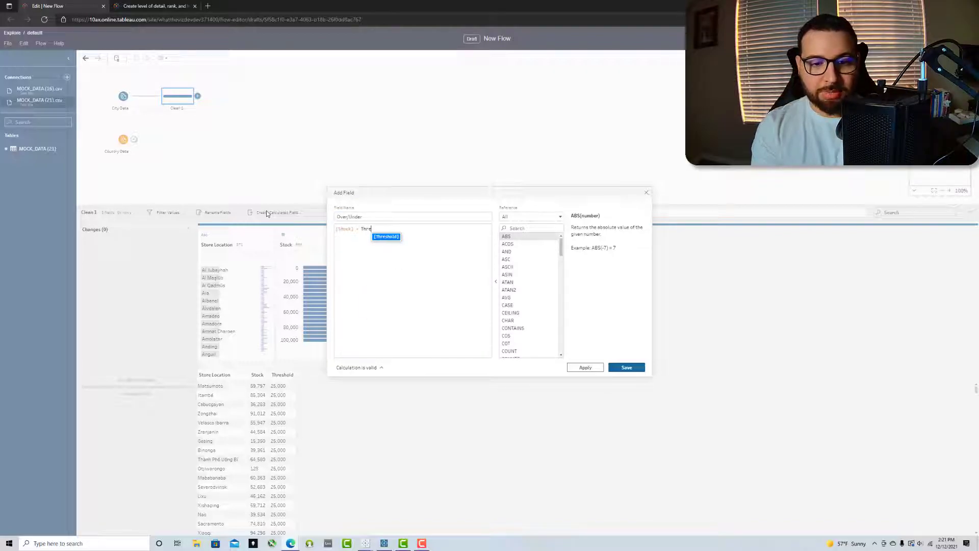
{"action": "key", "text": "Return"}
{"action": "left_click", "coordinate": [617, 366]}
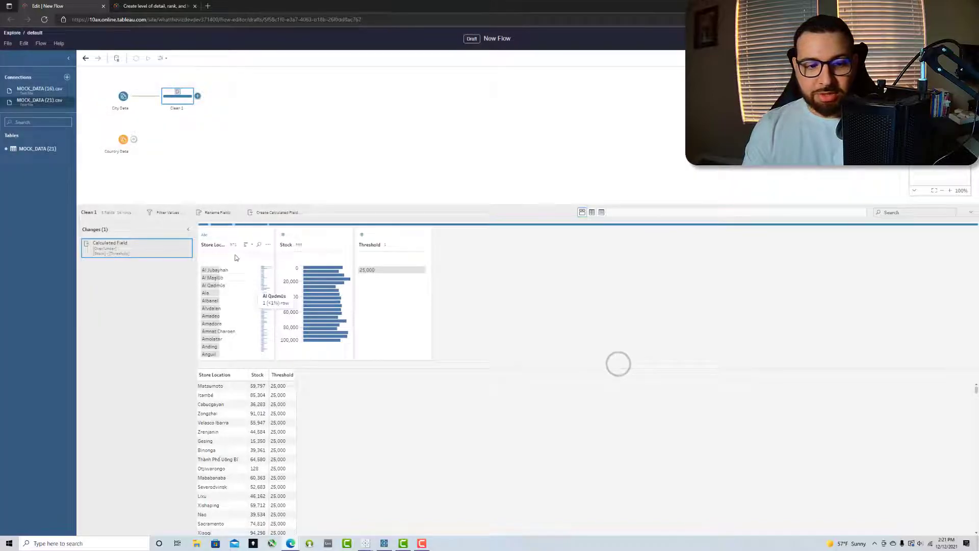
{"action": "left_click_drag", "start_coordinate": [227, 237], "coordinate": [515, 246]}
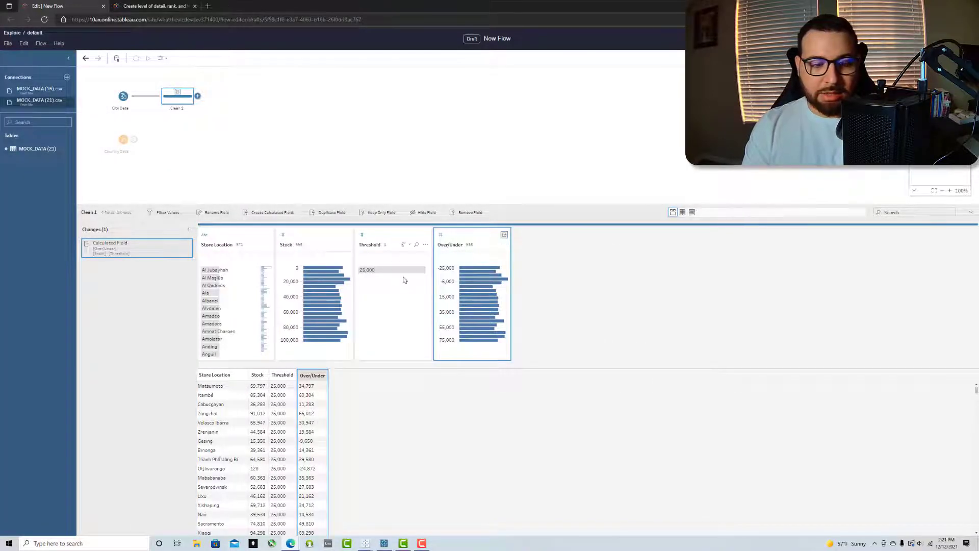
Create a Tile calculation from the Over/Under field, distributing the full table into 5 tiles in ascending order
{"action": "mouse_move", "coordinate": [398, 275]}
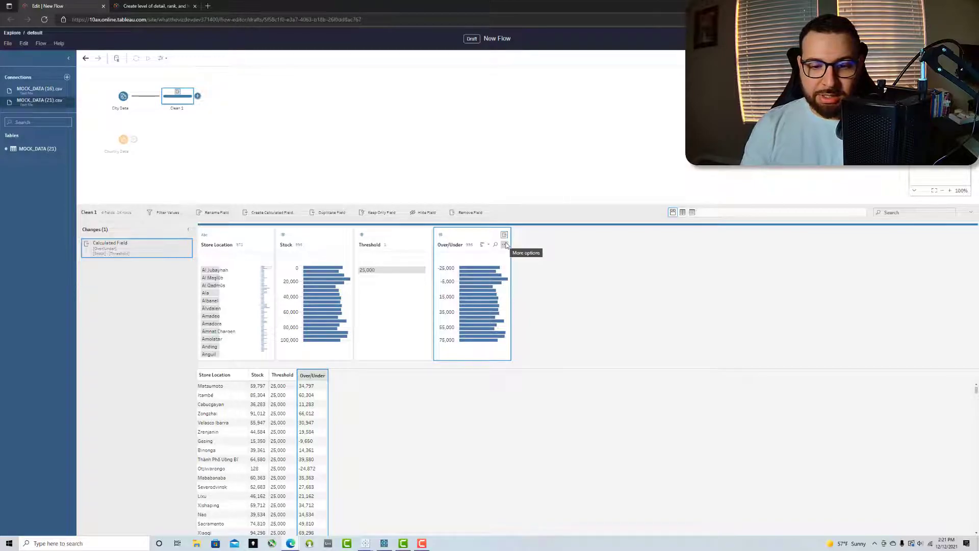
{"action": "left_click", "coordinate": [504, 244]}
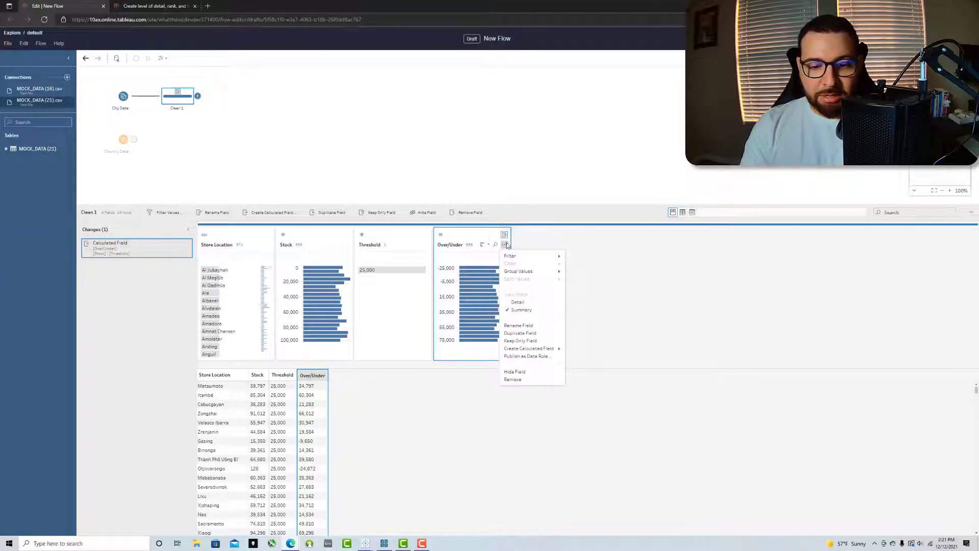
{"action": "mouse_move", "coordinate": [530, 348]}
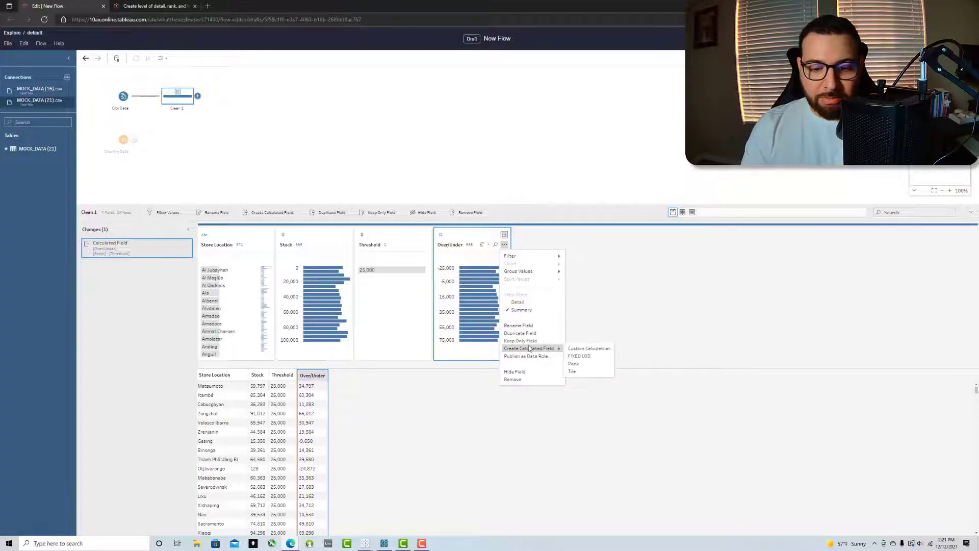
{"action": "left_click", "coordinate": [574, 372]}
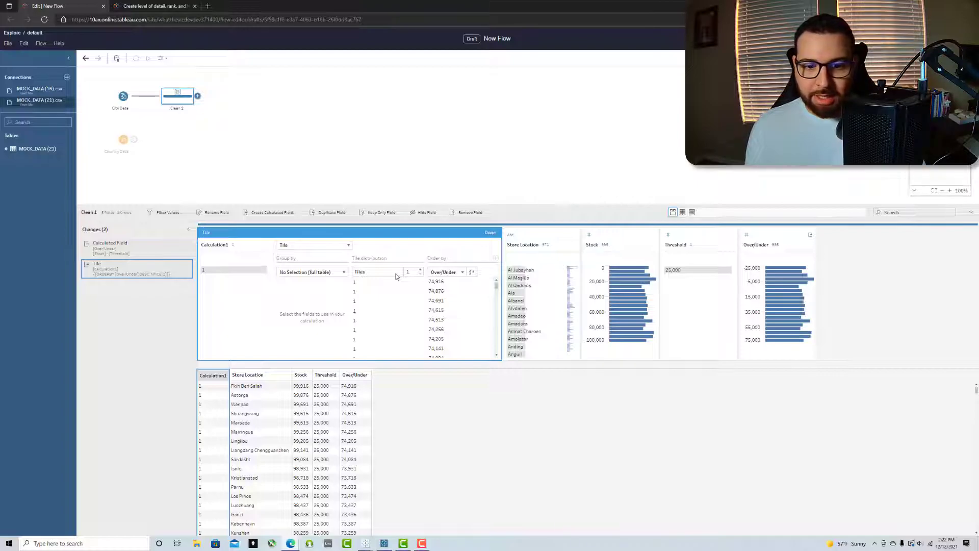
{"action": "double_click", "coordinate": [416, 272]}
{"action": "type", "text": "5"}
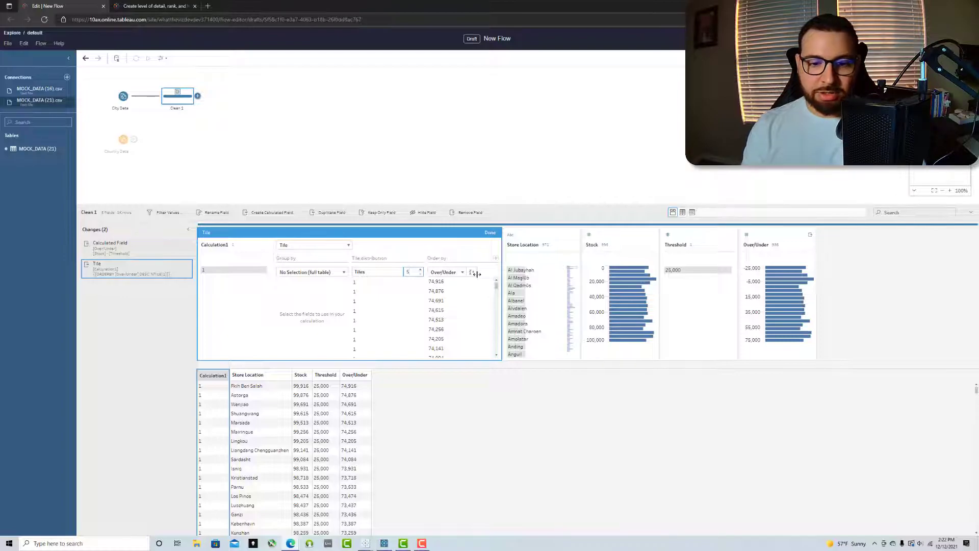
{"action": "left_click", "coordinate": [471, 272]}
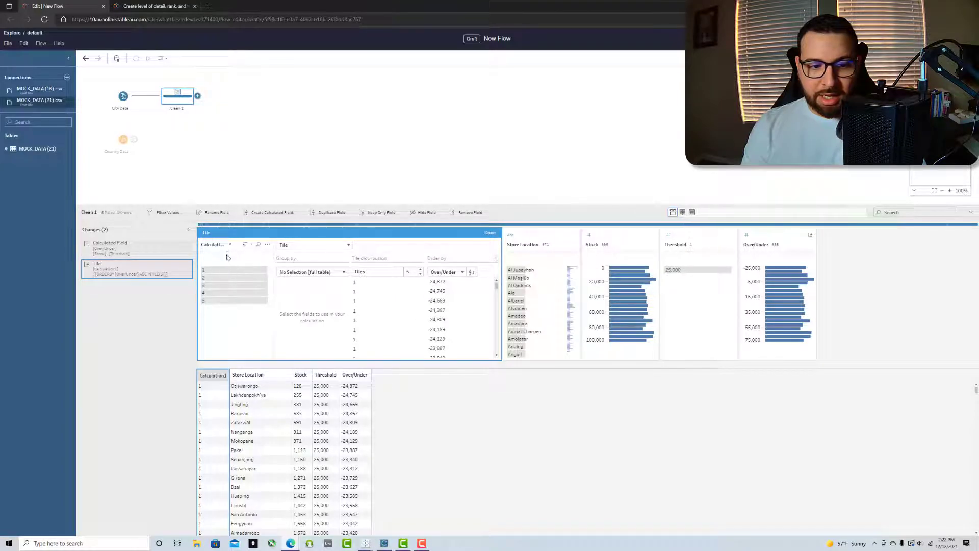
Rename the new tile field as Store Priority
{"action": "double_click", "coordinate": [213, 245]}
{"action": "type", "text": "Stor"}
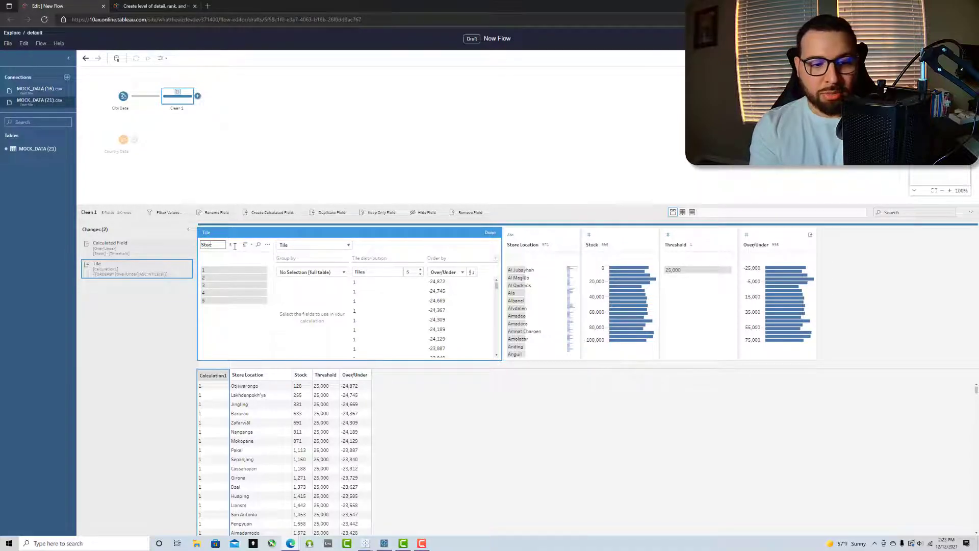
{"action": "type", "text": "e Priority"}
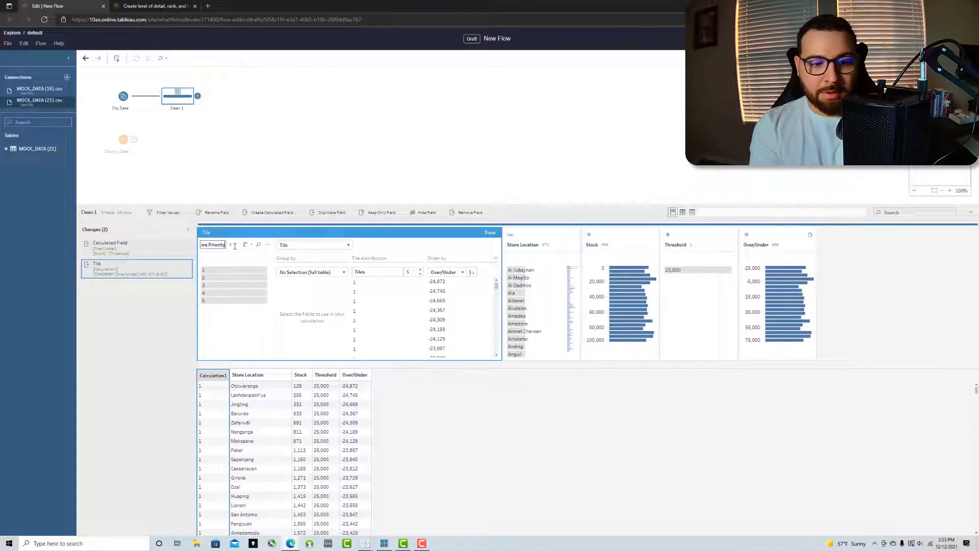
{"action": "key", "text": "Return"}
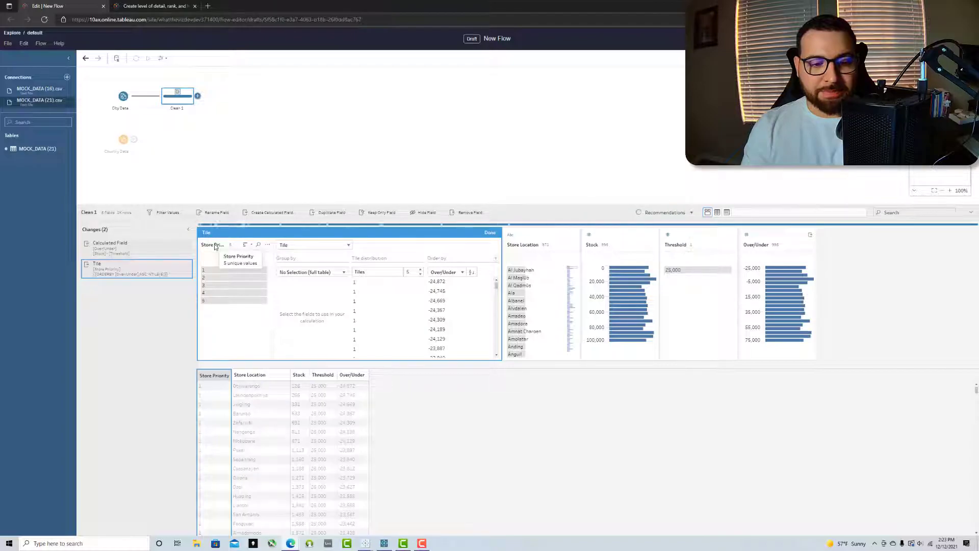
Rename the tile field as City Priority and finish editing the Tile calculation
{"action": "double_click", "coordinate": [215, 247]}
{"action": "type", "text": "C"}
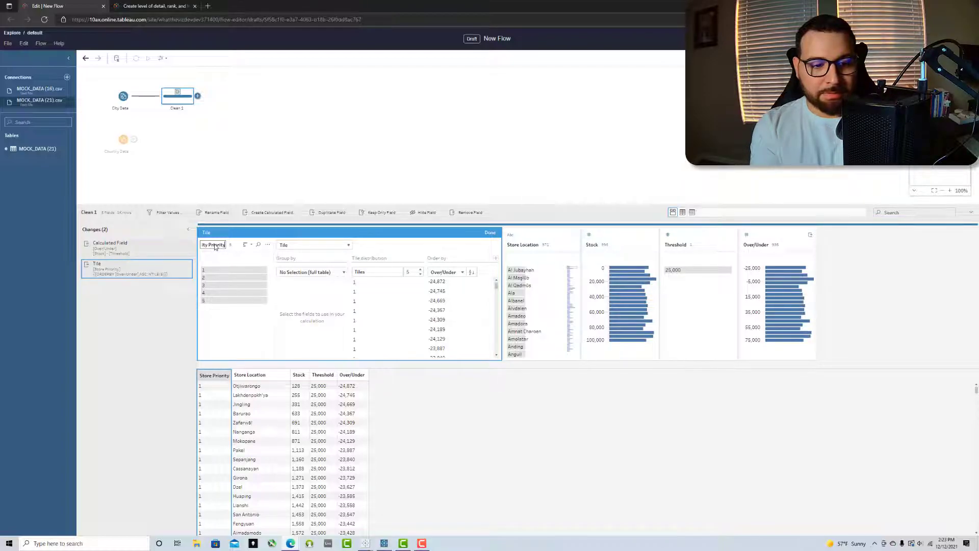
{"action": "key", "text": "Return"}
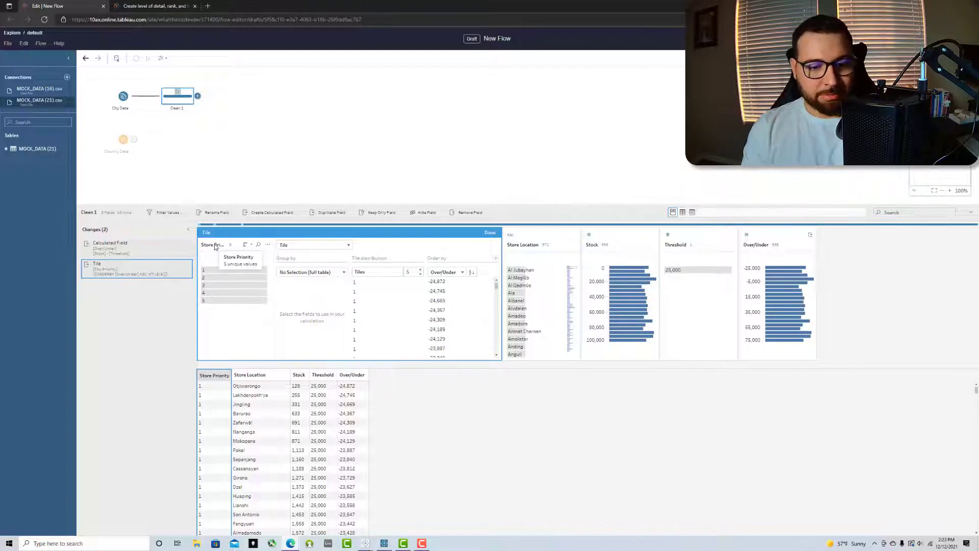
{"action": "left_click", "coordinate": [490, 233]}
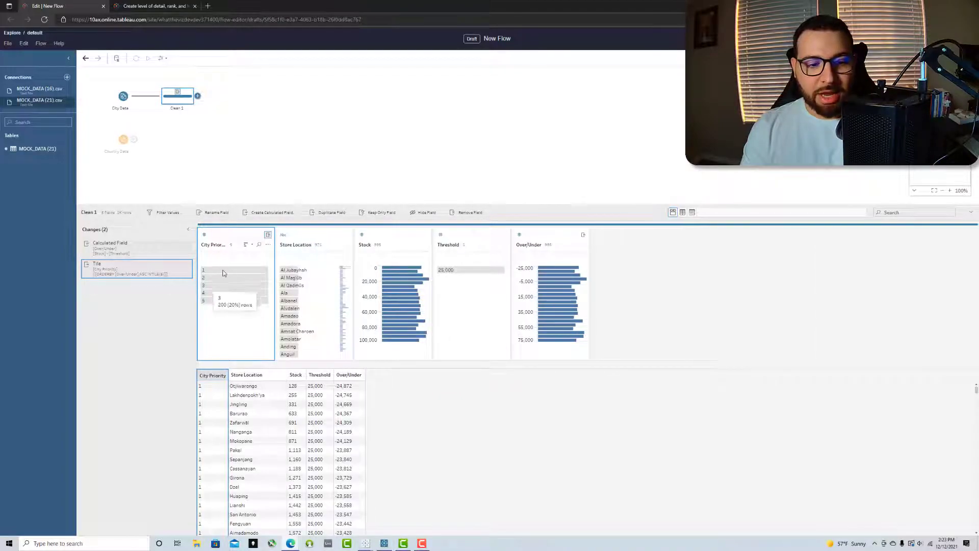
Highlight the City Priority value 1, review its related rows in the data grid, and clear the highlight
{"action": "left_click", "coordinate": [257, 270]}
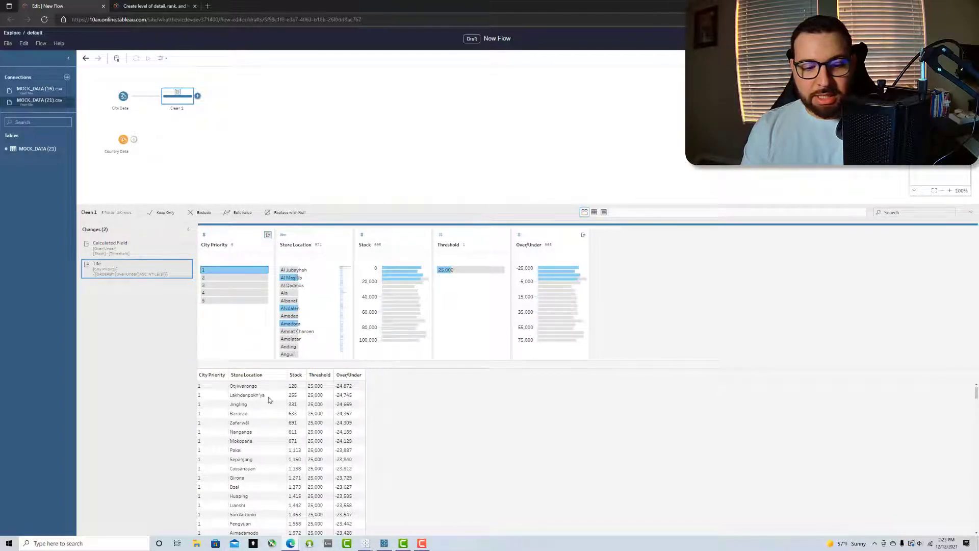
{"action": "scroll", "coordinate": [269, 396], "scroll_direction": "down", "scroll_amount": 7}
{"action": "scroll", "coordinate": [268, 404], "scroll_direction": "up", "scroll_amount": 5}
{"action": "scroll", "coordinate": [259, 384], "scroll_direction": "up", "scroll_amount": 1}
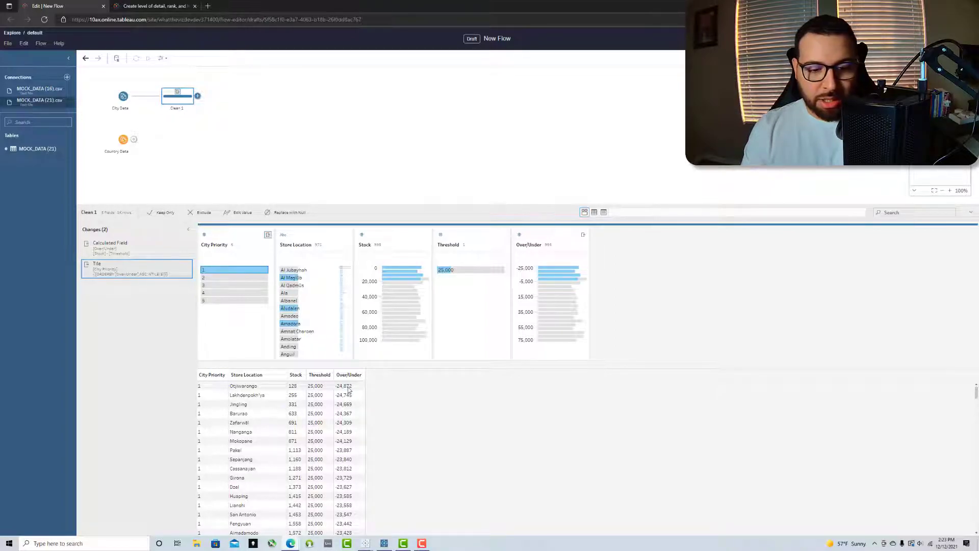
{"action": "left_click", "coordinate": [225, 269]}
Start a new calculated field in the Clean step and name it Restock Priority
{"action": "left_click", "coordinate": [271, 215]}
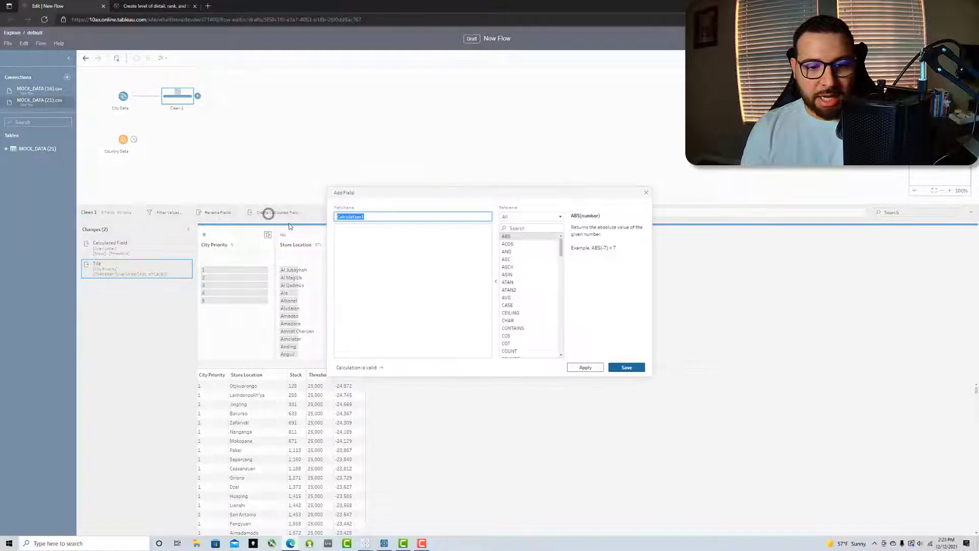
{"action": "type", "text": "Rea"}
{"action": "type", "text": "tock Priorit"}
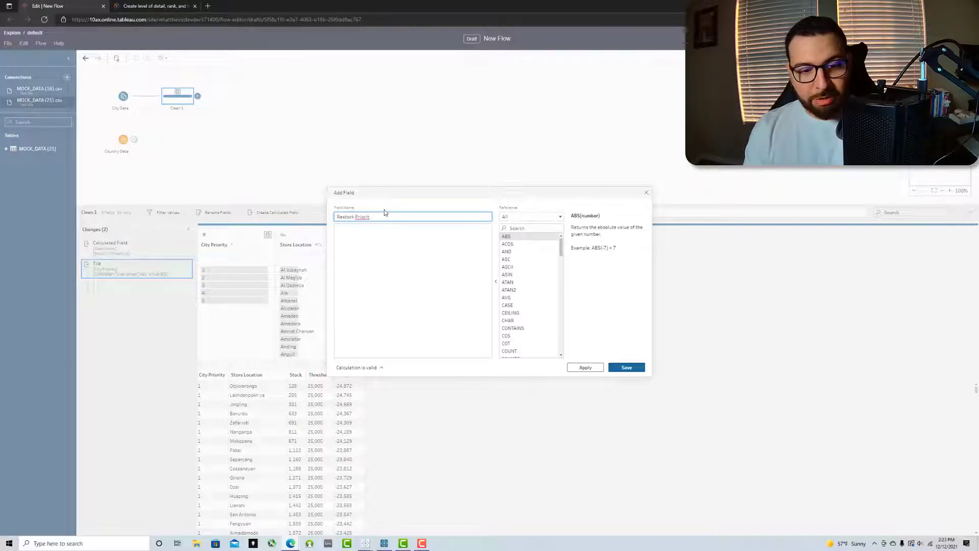
{"action": "type", "text": "y"}
{"action": "left_click", "coordinate": [367, 235]}
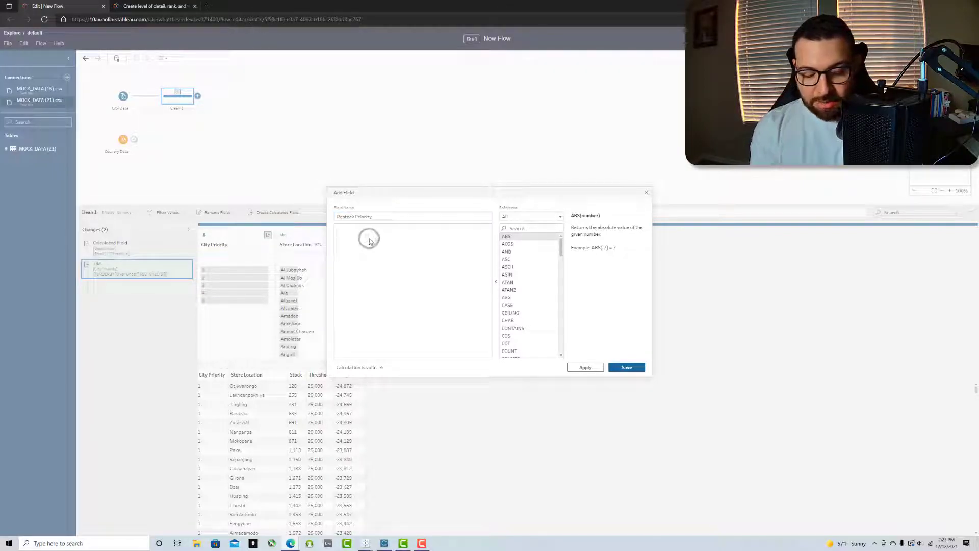
{"action": "type", "text": "OR"}
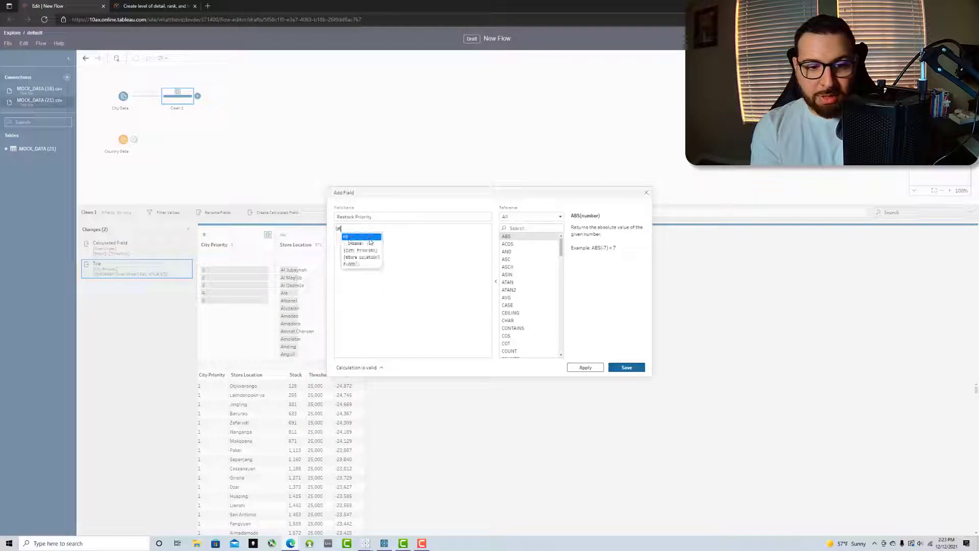
{"action": "key", "text": "BackSpace"}
{"action": "key", "text": "BackSpace"}
Start the Restock Priority formula by partitioning on [City Priority] and ordering by [Over/Under]
{"action": "type", "text": "P"}
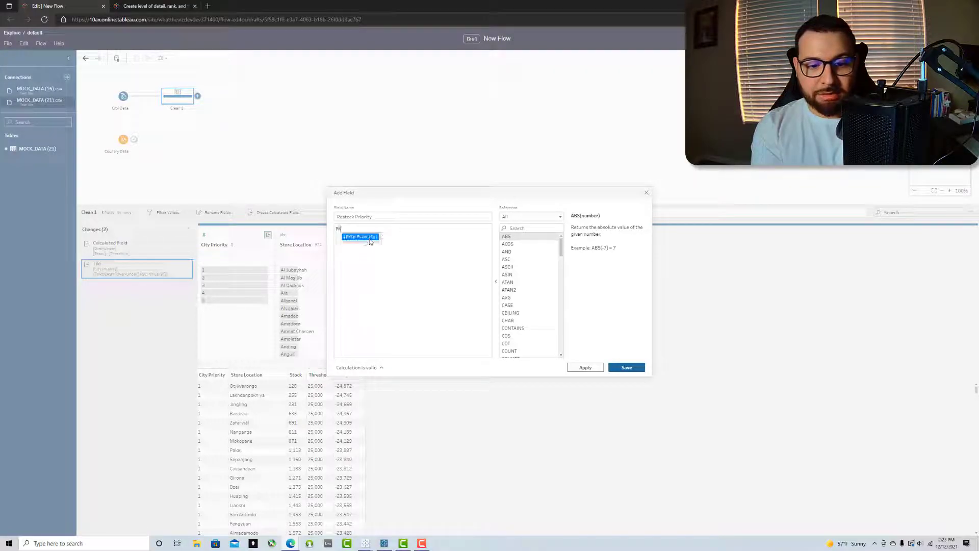
{"action": "key", "text": "Return"}
{"action": "type", "text": "ci"}
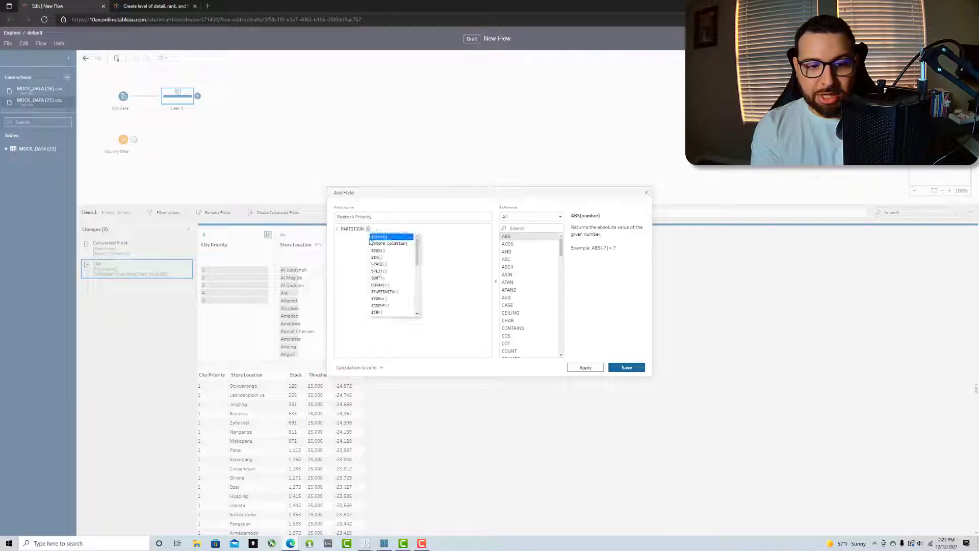
{"action": "key", "text": "Return"}
{"action": "type", "text": ": ORDER"}
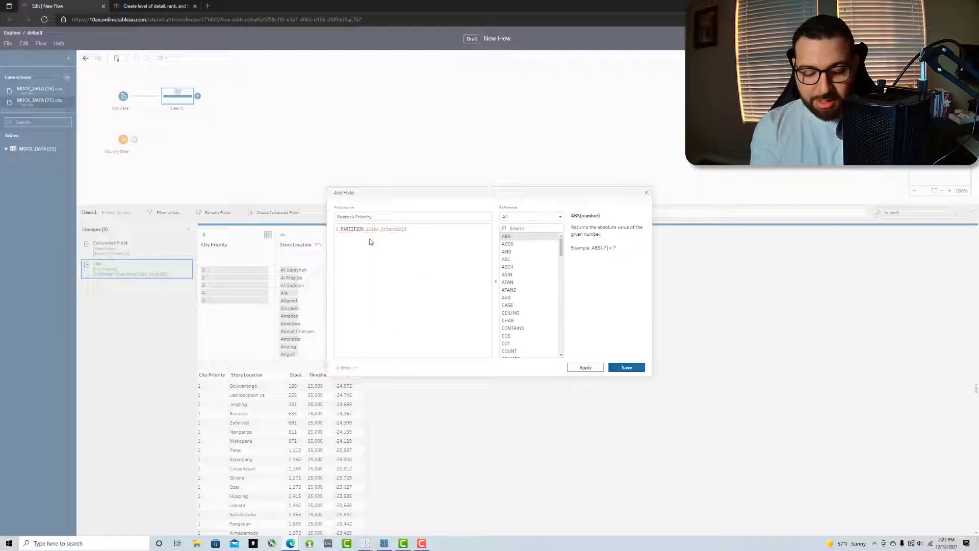
{"action": "key", "text": "Return"}
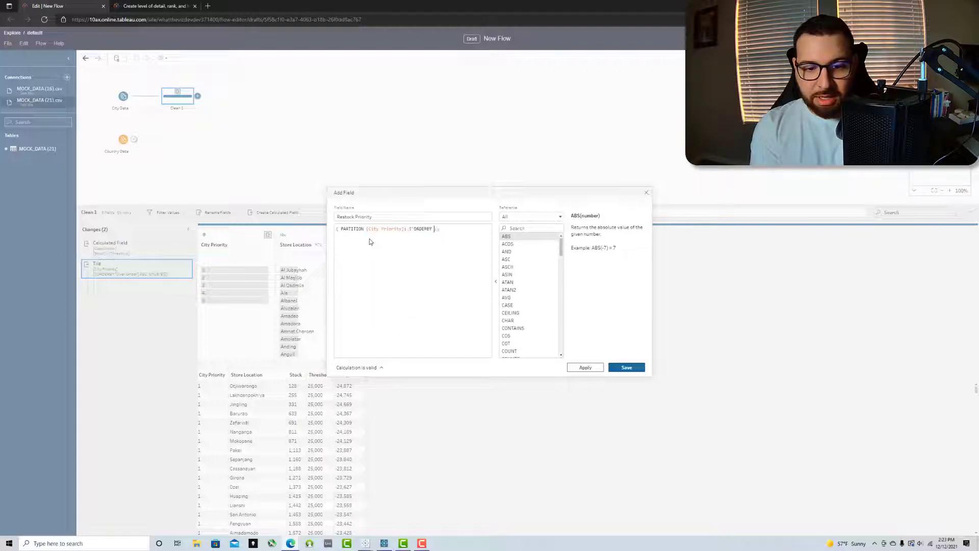
{"action": "type", "text": "ov"}
{"action": "key", "text": "Return"}
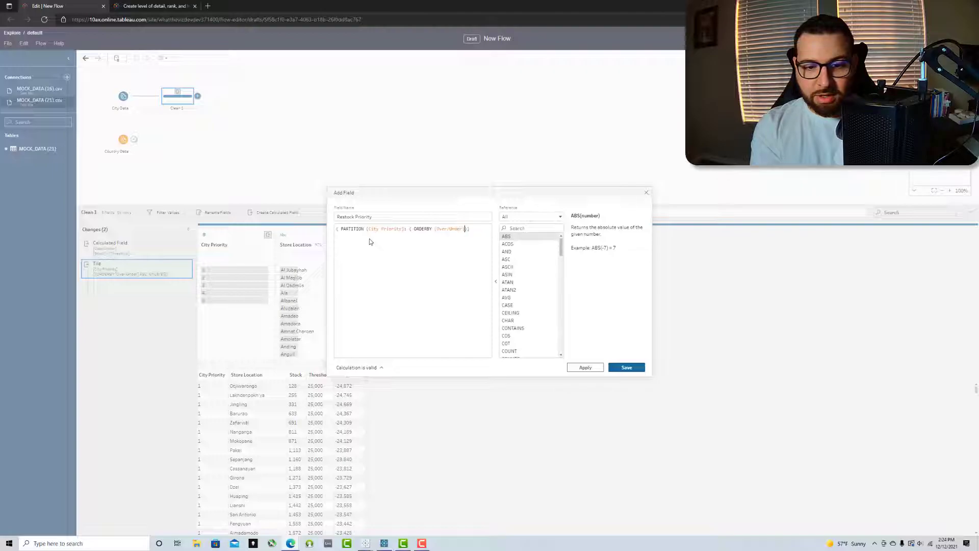
Complete the formula with ascending order and RANK_DENSE(), save the field, and move Restock Priority directly after City Priority
{"action": "type", "text": "ASC: RANK_DEN"}
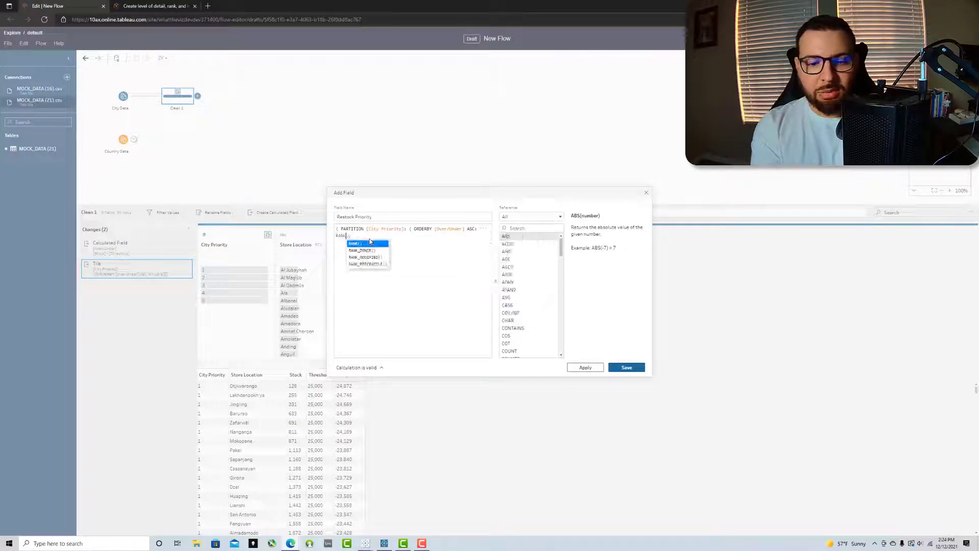
{"action": "type", "text": "SE"}
{"action": "key", "text": "BackSpace"}
{"action": "key", "text": "BackSpace"}
{"action": "type", "text": "ENSER"}
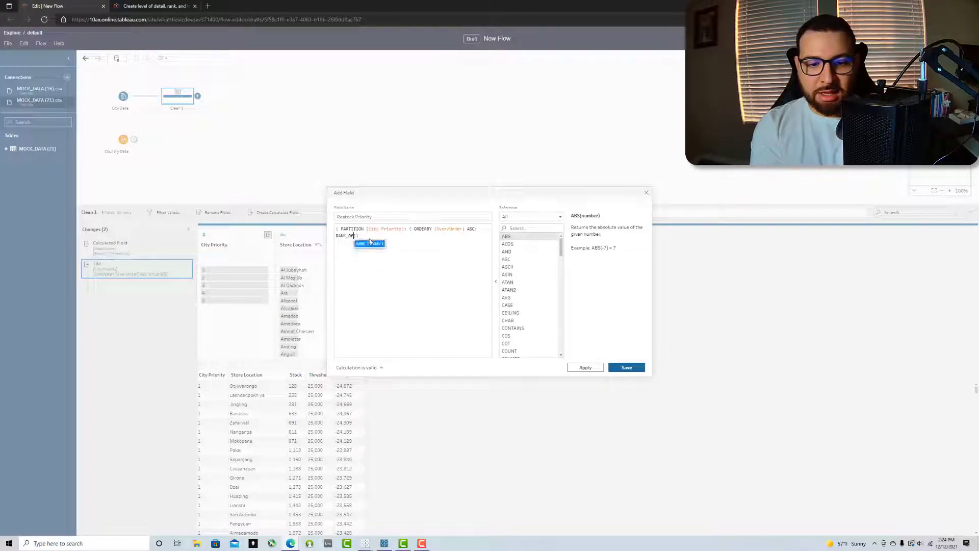
{"action": "key", "text": "BackSpace"}
{"action": "key", "text": "BackSpace"}
{"action": "type", "text": "()"}
{"action": "left_click", "coordinate": [617, 366]}
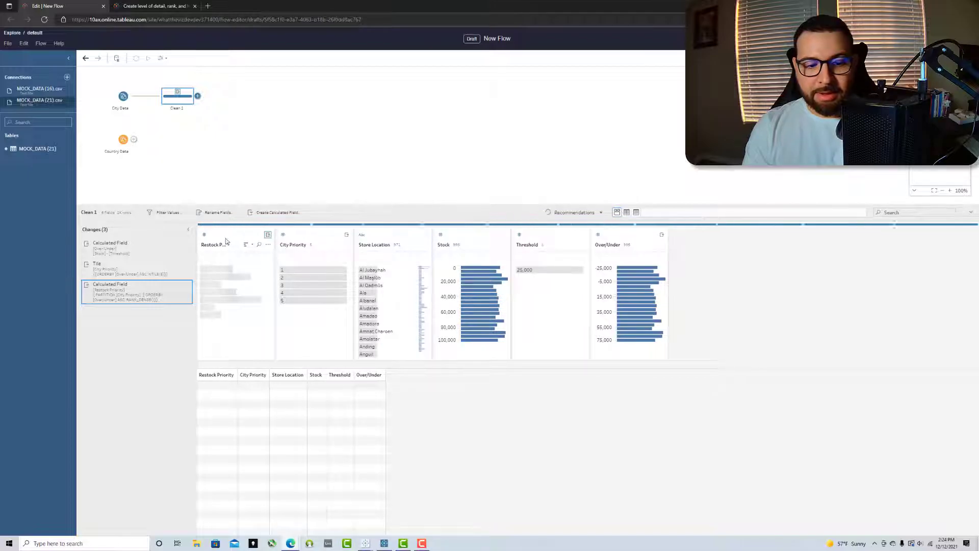
{"action": "left_click_drag", "start_coordinate": [228, 242], "coordinate": [352, 249]}
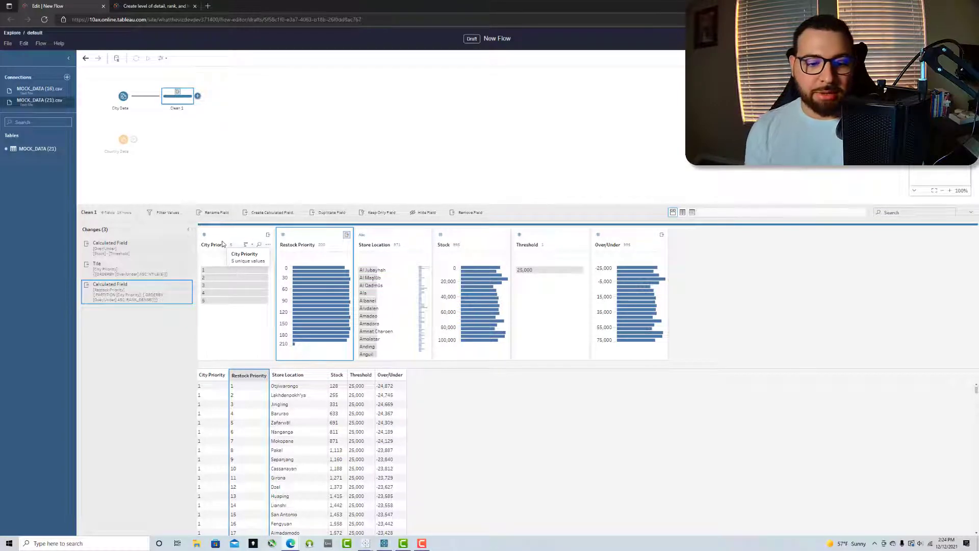
Highlight City Priority values 1 and 3 in turn and compare the Restock Priority ranking of their rows
{"action": "left_click", "coordinate": [222, 269]}
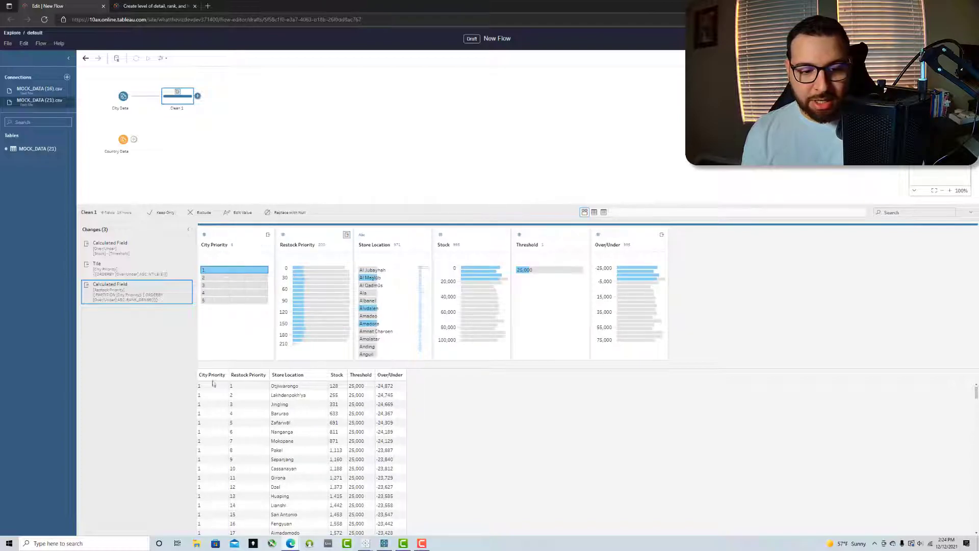
{"action": "scroll", "coordinate": [214, 418], "scroll_direction": "down", "scroll_amount": 5}
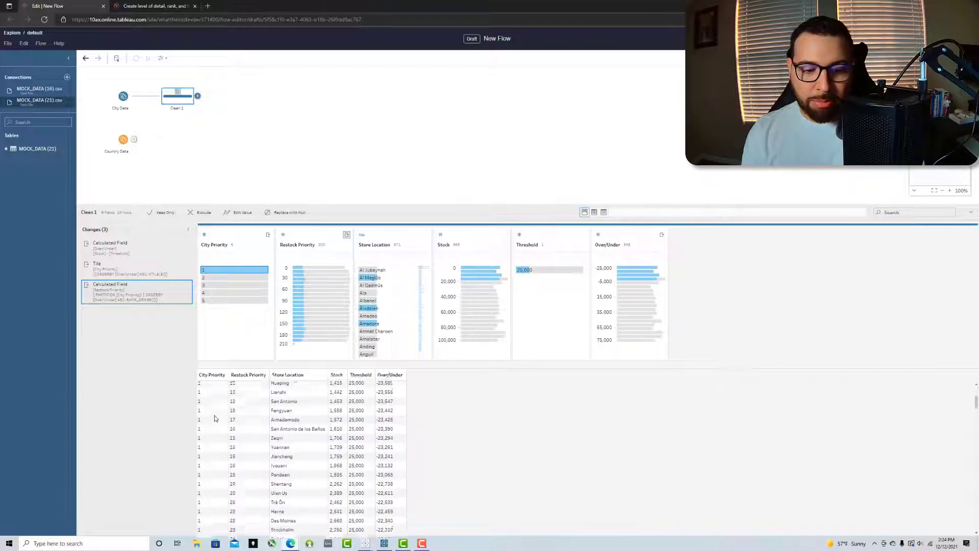
{"action": "scroll", "coordinate": [214, 418], "scroll_direction": "up", "scroll_amount": 5}
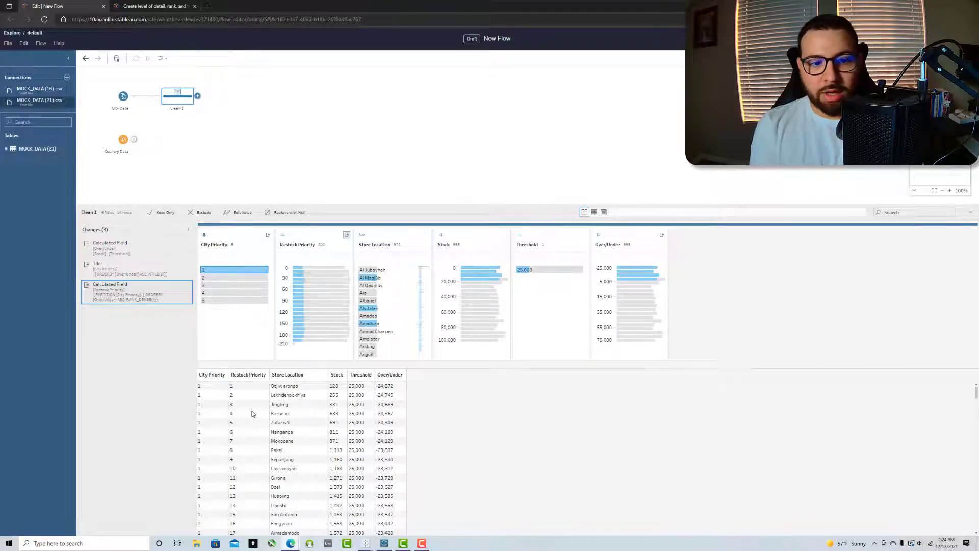
{"action": "left_click", "coordinate": [215, 286]}
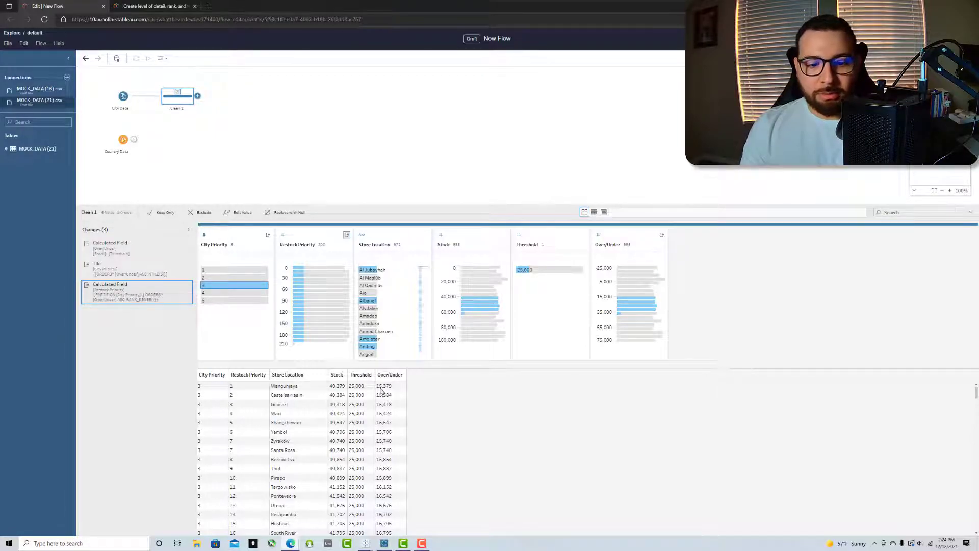
{"action": "left_click", "coordinate": [220, 269]}
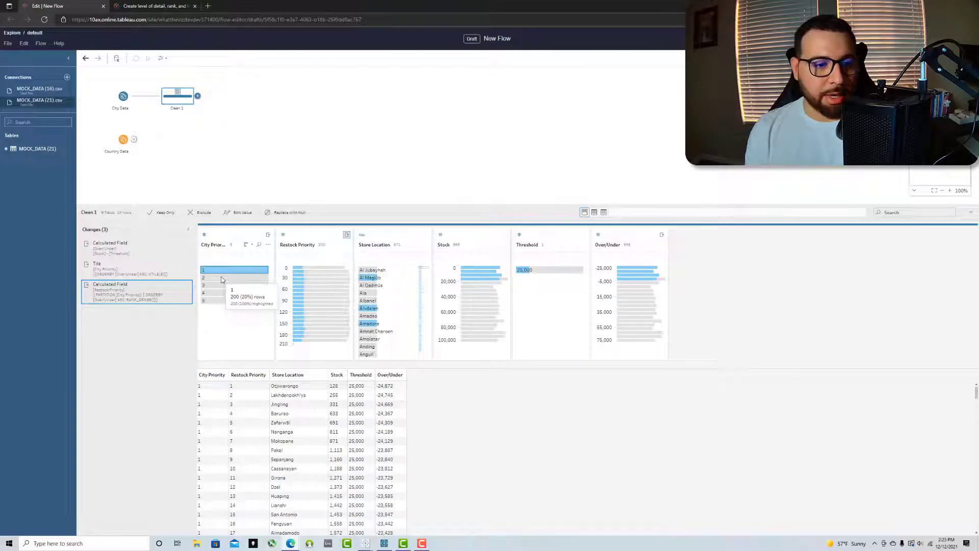
Clear the highlight, reopen the City Priority Tile calculation to review its grouping, distribution and ordering settings, and close it
{"action": "left_click", "coordinate": [248, 111]}
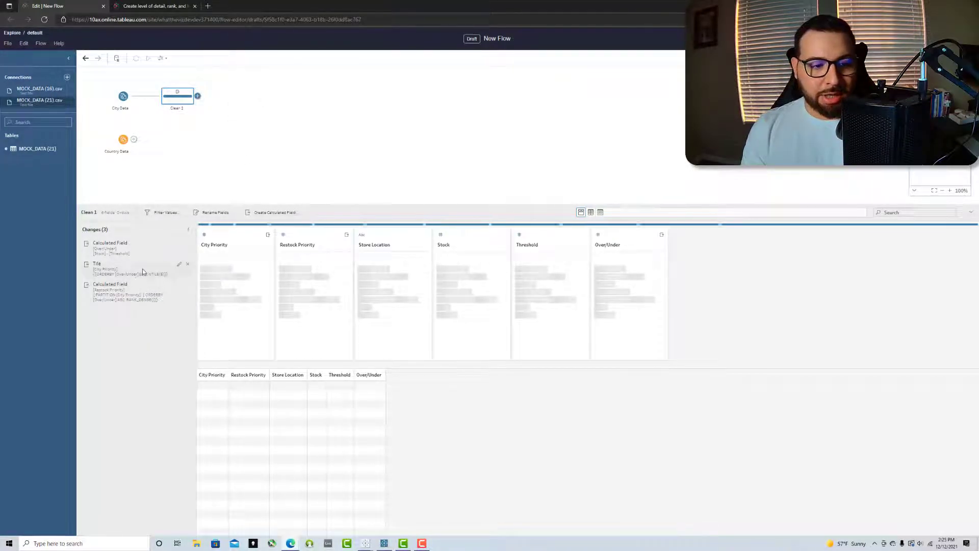
{"action": "left_click", "coordinate": [179, 264]}
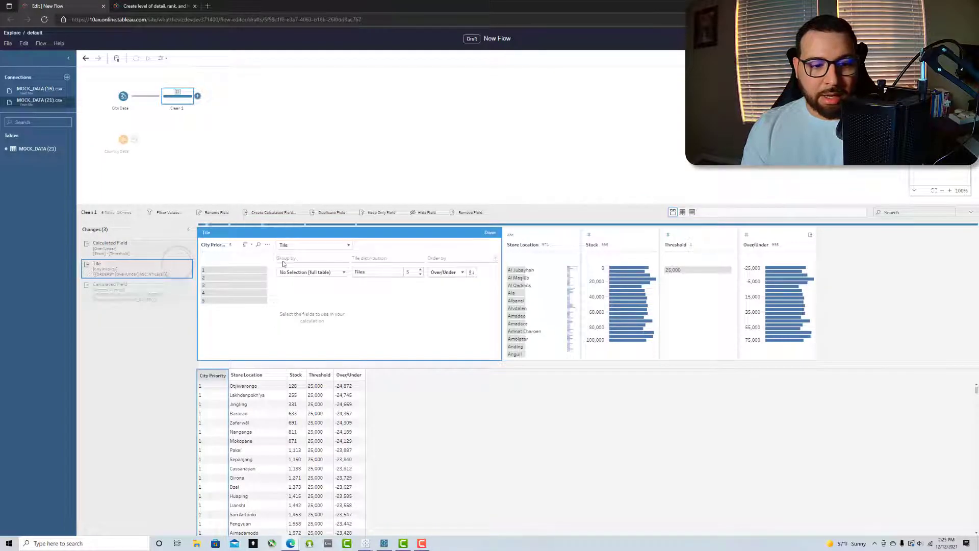
{"action": "left_click", "coordinate": [490, 233]}
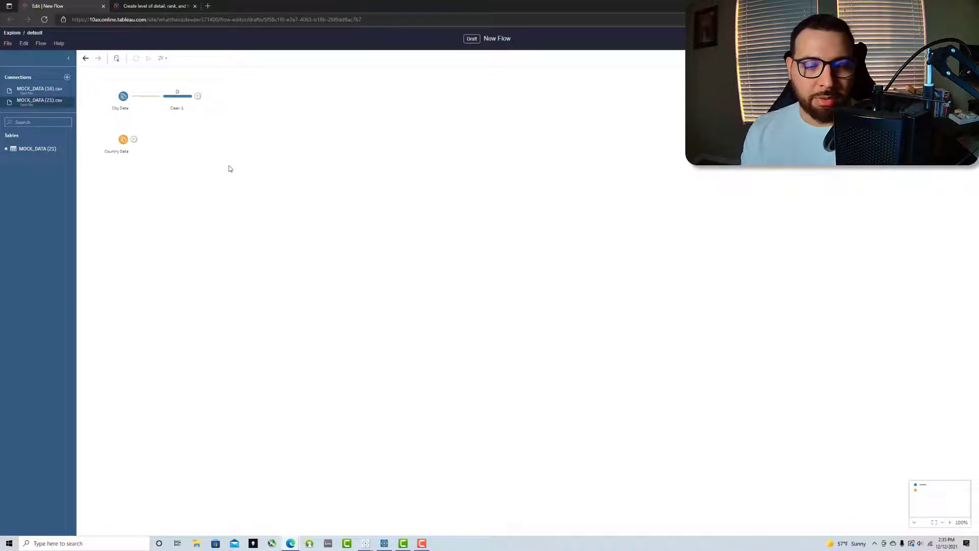
Add a Clean step after Country Data and create a calculated field Over/Under as [Stock] - [Threshold]
{"action": "left_click", "coordinate": [134, 139]}
{"action": "left_click", "coordinate": [153, 158]}
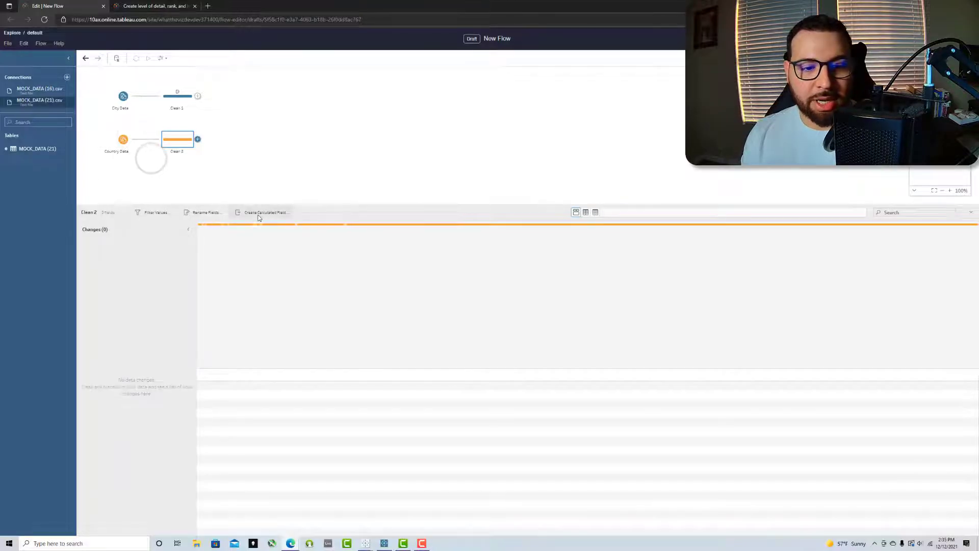
{"action": "left_click", "coordinate": [259, 213]}
{"action": "type", "text": "Over"}
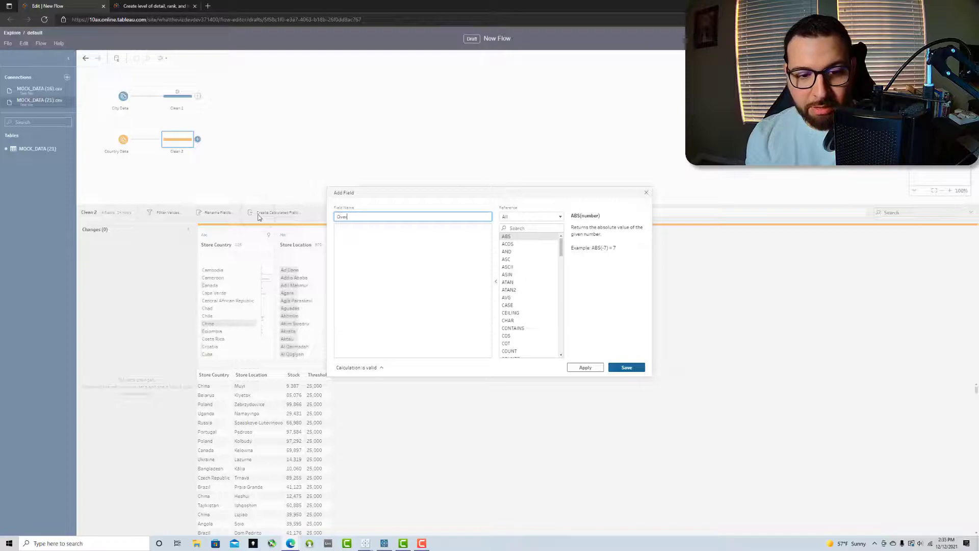
{"action": "type", "text": "/Under"}
{"action": "key", "text": "Tab"}
{"action": "type", "text": "[Stock] -"}
{"action": "type", "text": " [Threshold]"}
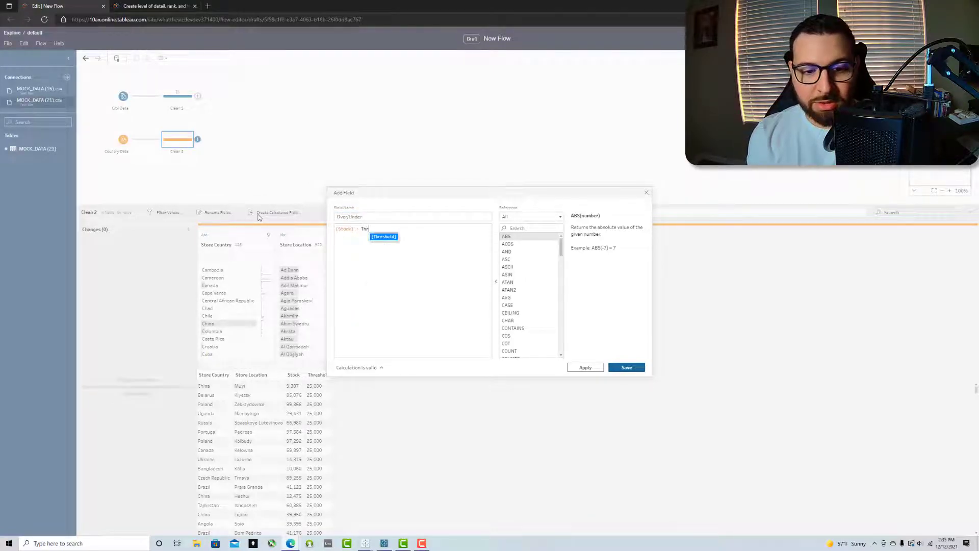
{"action": "left_click", "coordinate": [637, 371]}
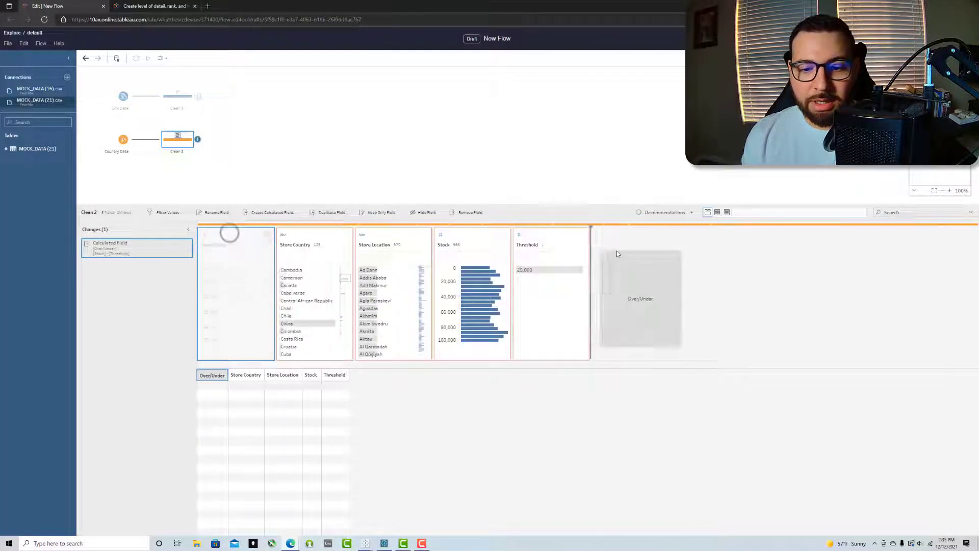
Add an Aggregate step after Clean 2 that groups by Store Country and sums Over/Under
{"action": "left_click", "coordinate": [197, 140]}
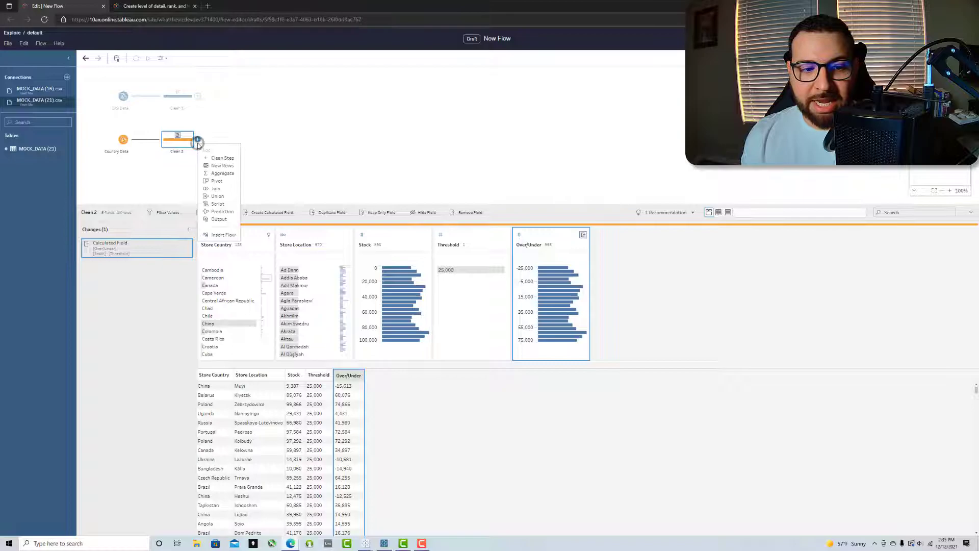
{"action": "left_click", "coordinate": [223, 173]}
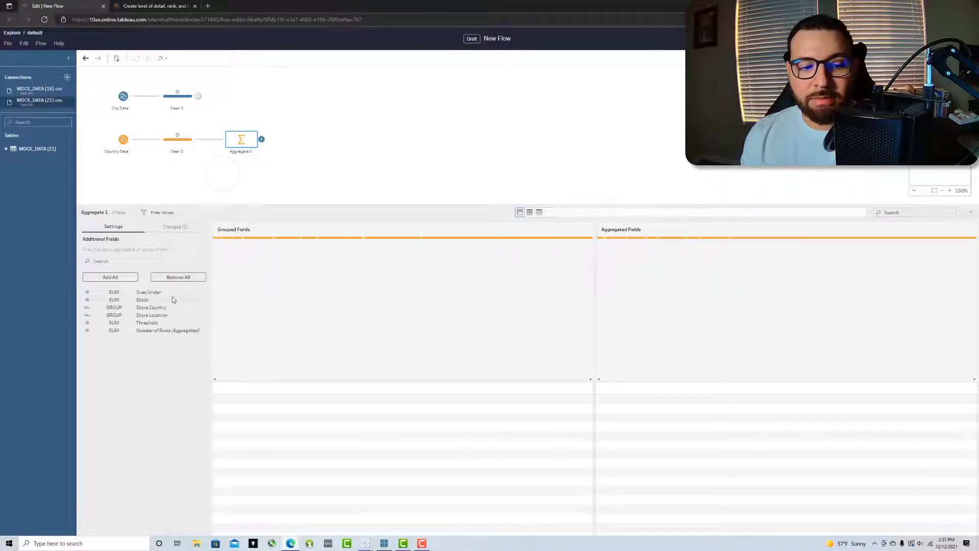
{"action": "left_click_drag", "start_coordinate": [158, 307], "coordinate": [262, 301]}
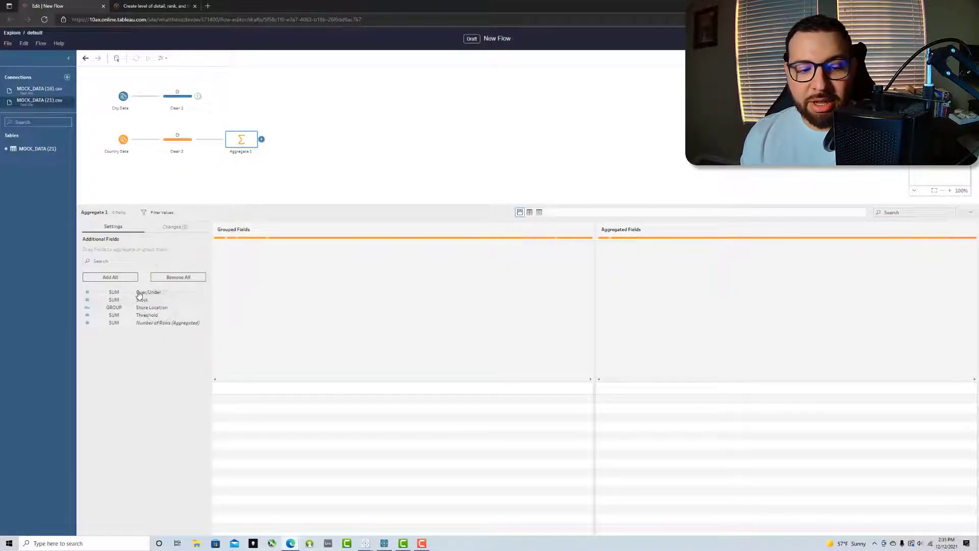
{"action": "left_click_drag", "start_coordinate": [166, 295], "coordinate": [656, 284]}
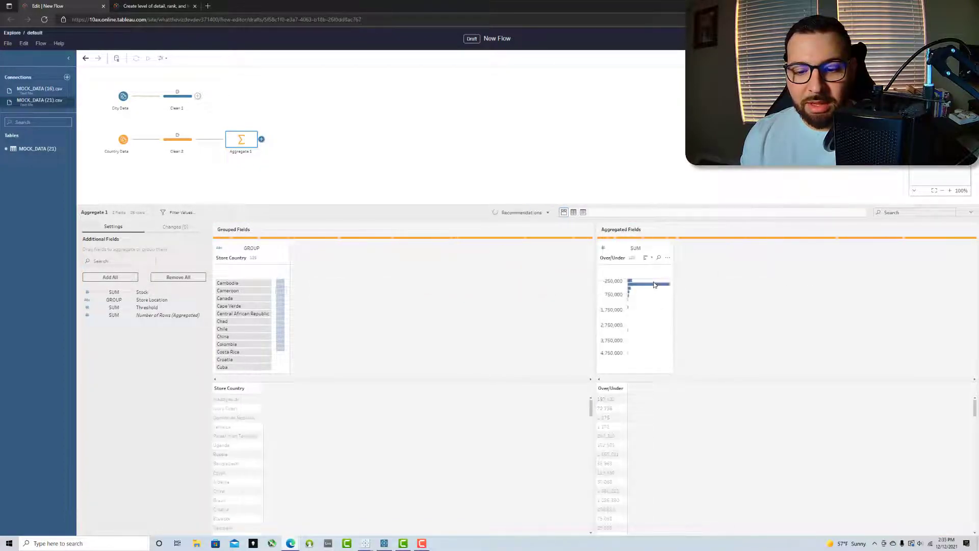
{"action": "left_click", "coordinate": [630, 281]}
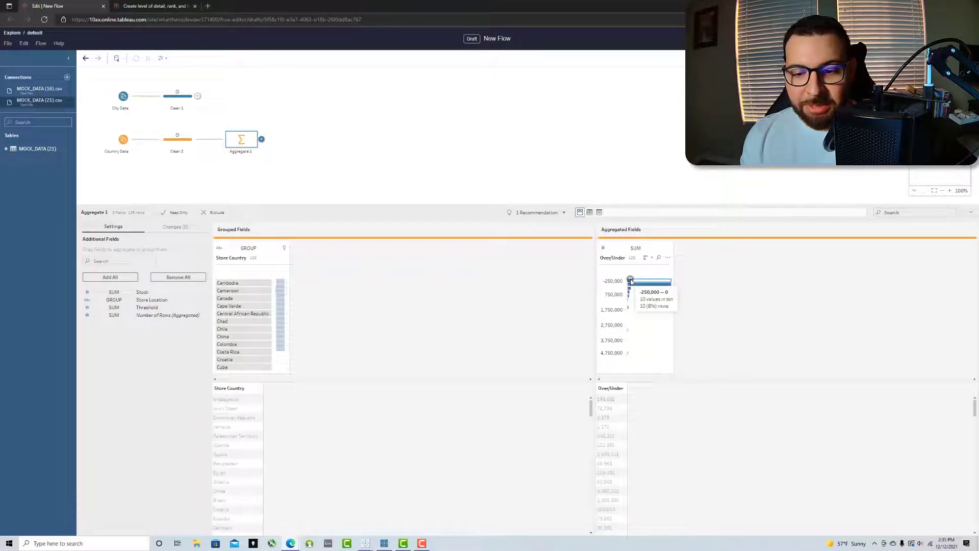
{"action": "left_click", "coordinate": [631, 281]}
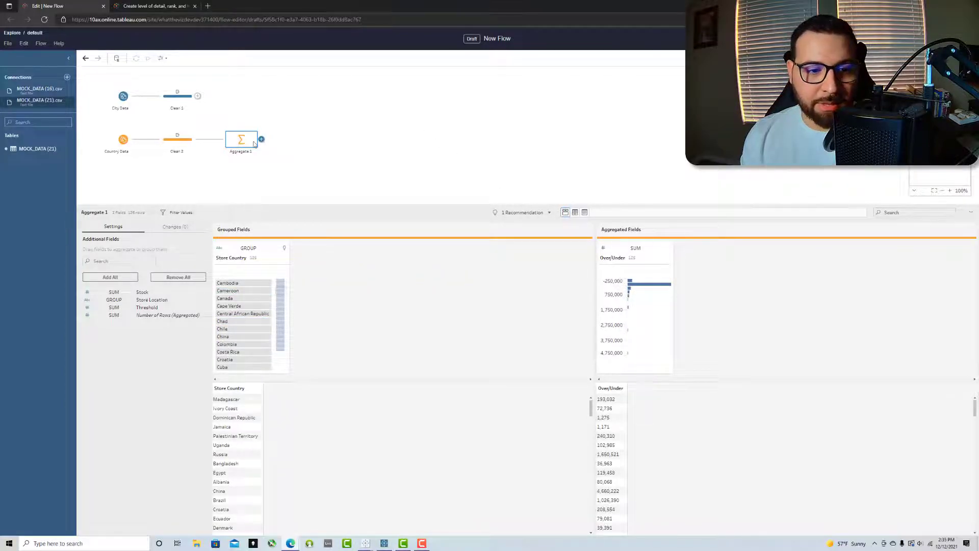
Add a Clean step after Aggregate 1 and move the Over/Under field after Store Country
{"action": "left_click", "coordinate": [262, 139]}
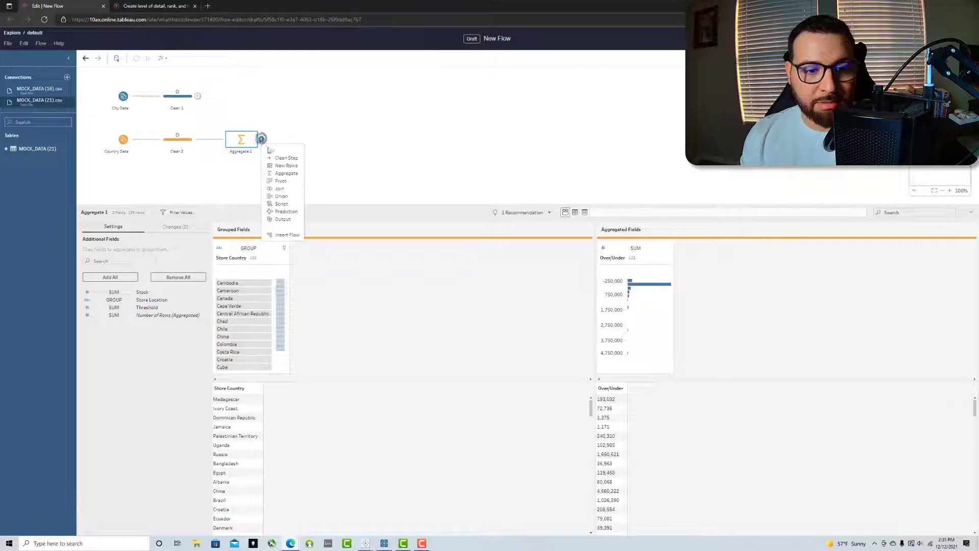
{"action": "left_click", "coordinate": [282, 158]}
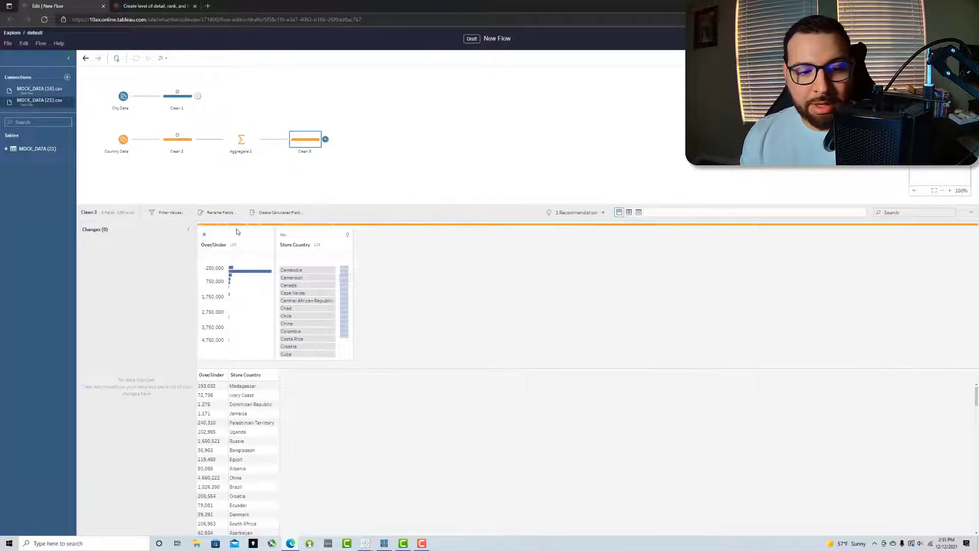
{"action": "left_click_drag", "start_coordinate": [241, 236], "coordinate": [316, 265]}
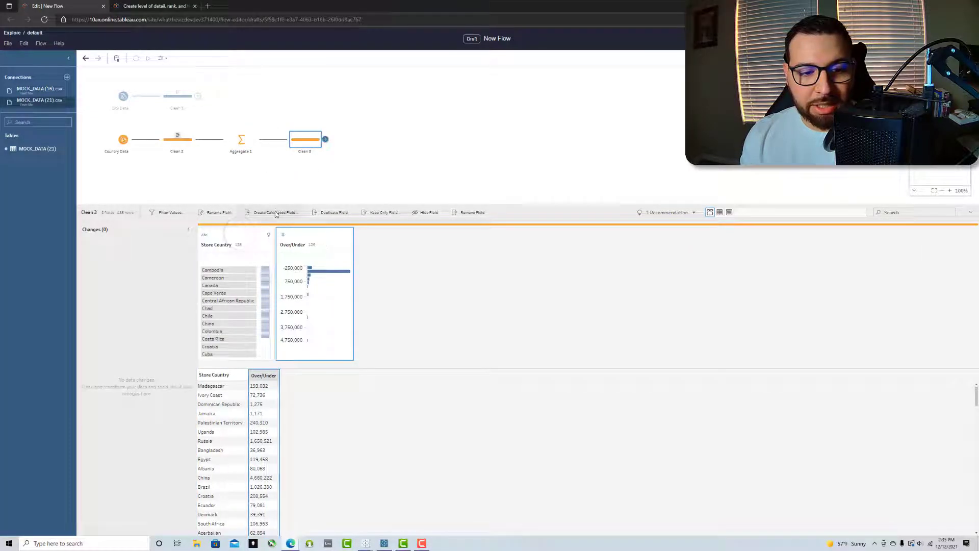
Create a calculated field Country Priority in Clean 3 with the formula { ORDERBY [Over/Under] ASC: NTILE(5)}
{"action": "left_click", "coordinate": [274, 212]}
{"action": "type", "text": "Country Priority"}
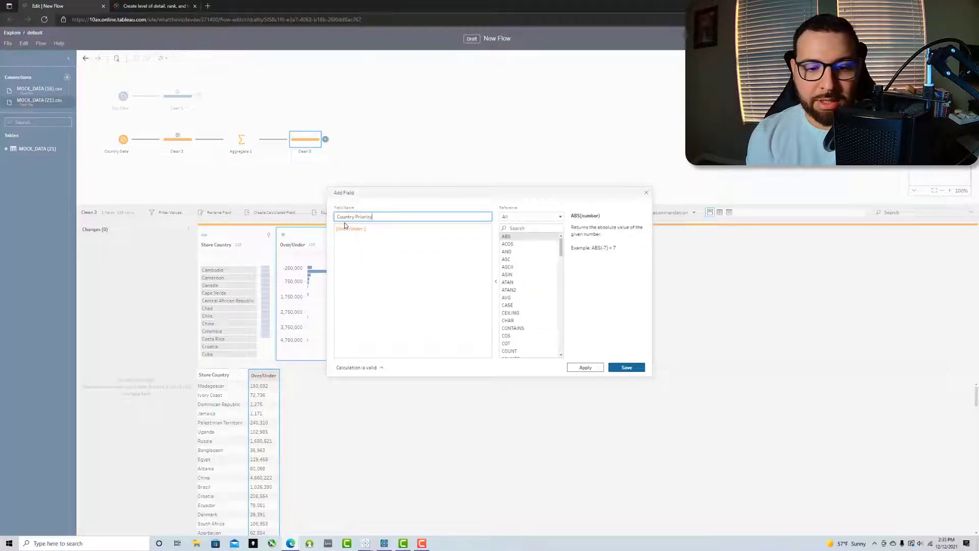
{"action": "triple_click", "coordinate": [391, 230]}
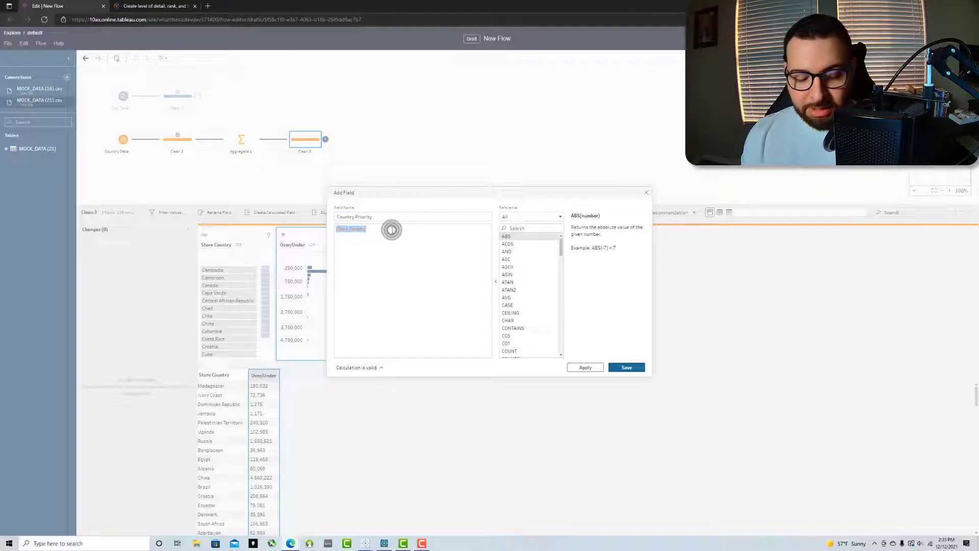
{"action": "type", "text": "{ ORDERBY "}
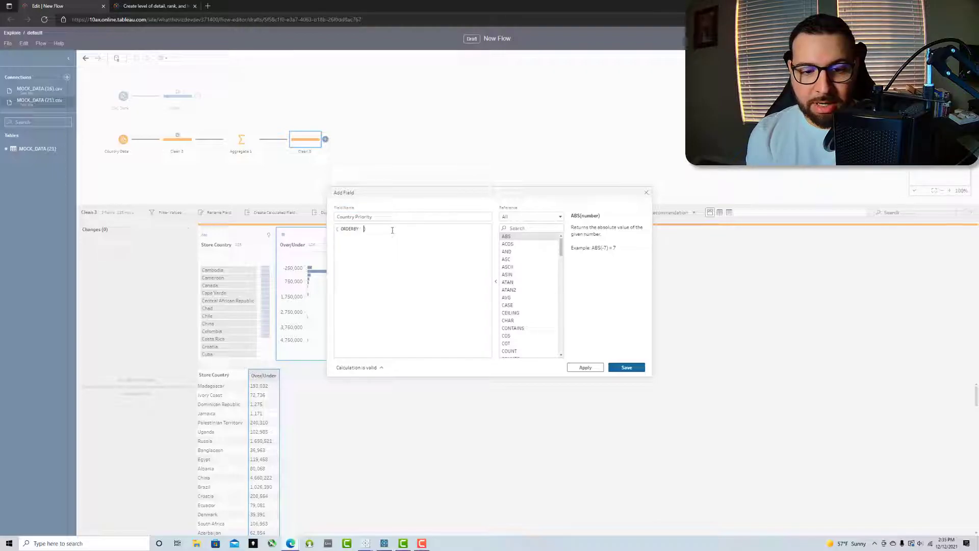
{"action": "type", "text": "[Over/Under] ASC"}
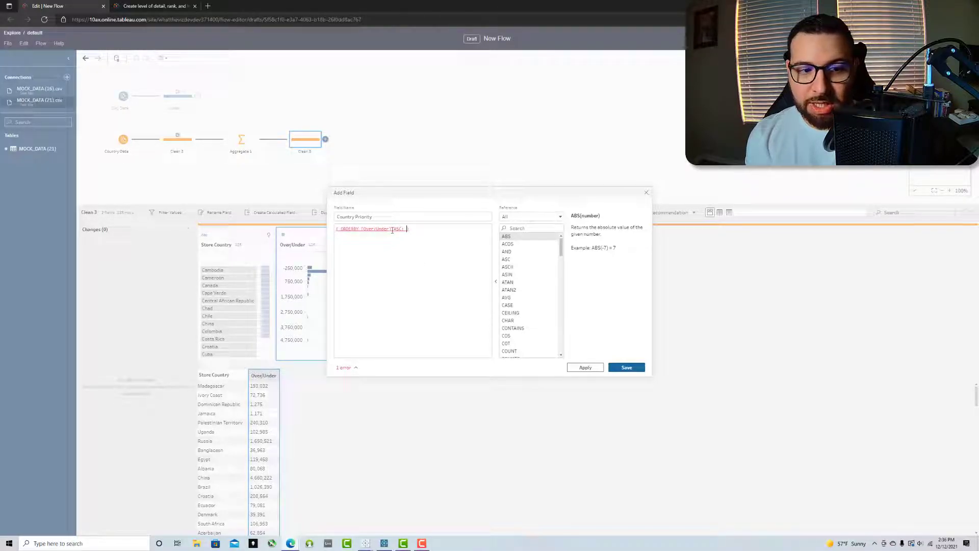
{"action": "type", "text": ": NTILE"}
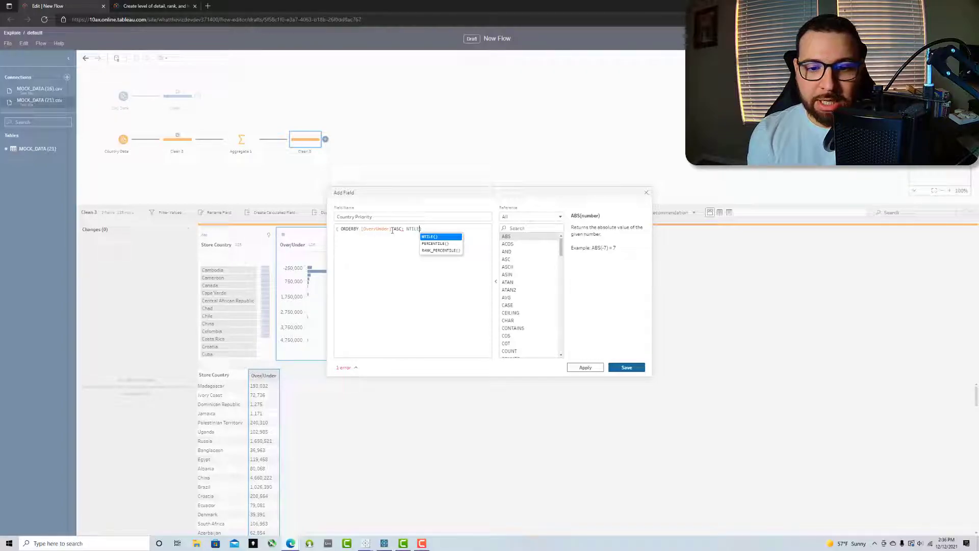
{"action": "key", "text": "Return"}
{"action": "type", "text": "5)}"}
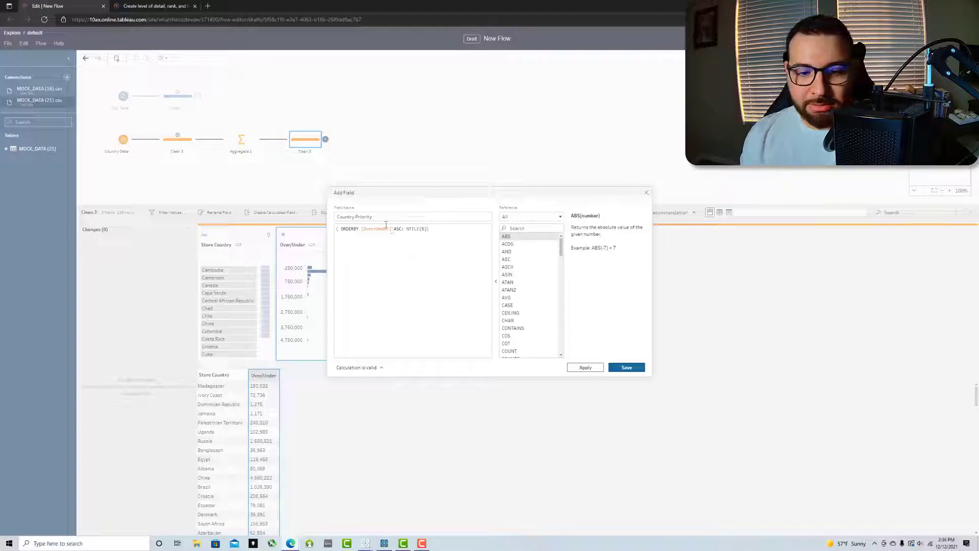
{"action": "left_click", "coordinate": [620, 371]}
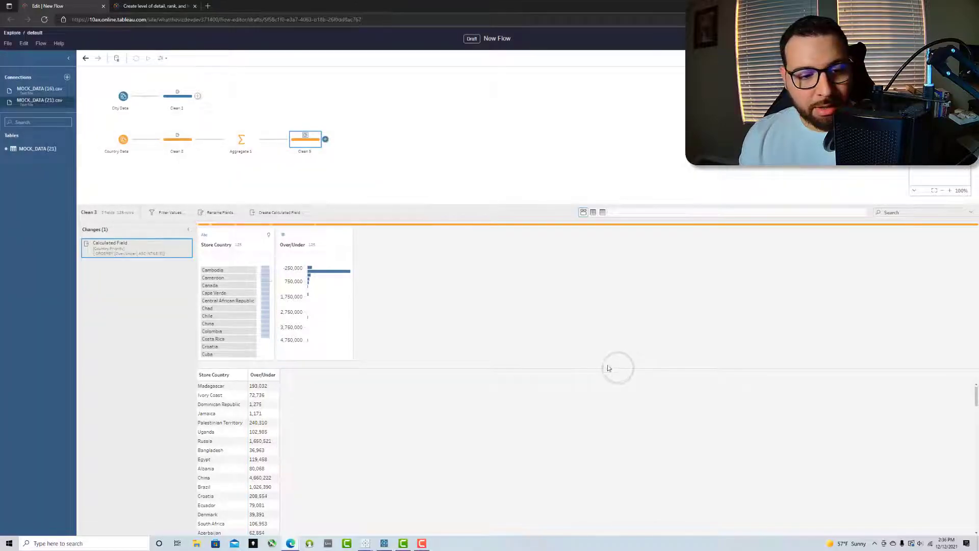
Inspect the first Country Priority values in Clean 3 and remove the accidental Group Values change
{"action": "left_click", "coordinate": [214, 269]}
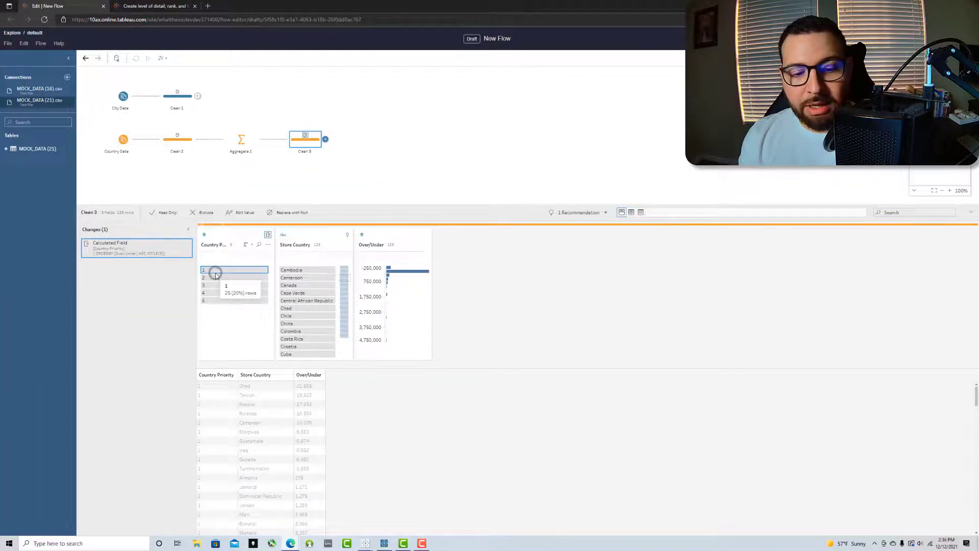
{"action": "left_click", "coordinate": [219, 279]}
{"action": "left_click", "coordinate": [219, 285]}
{"action": "left_click", "coordinate": [293, 207]}
{"action": "left_click", "coordinate": [298, 191]}
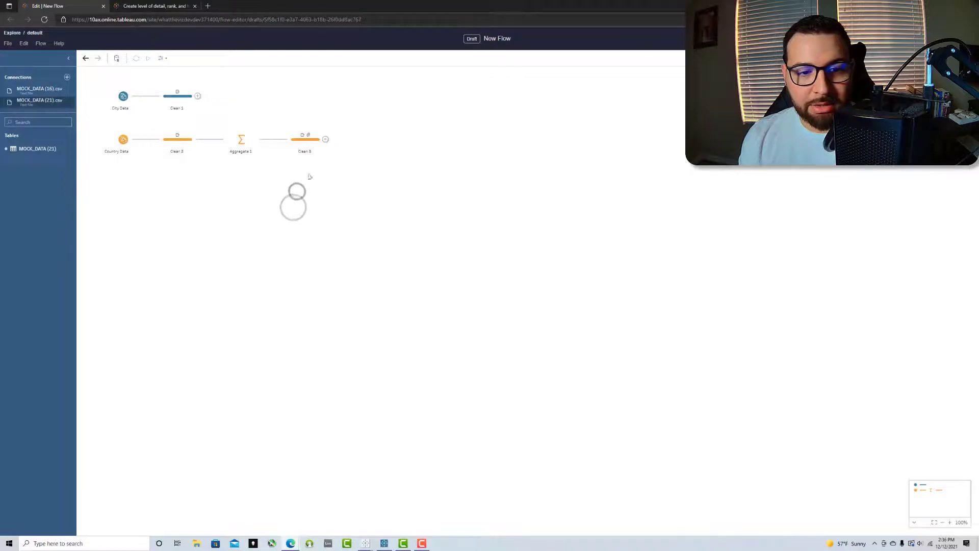
{"action": "left_click", "coordinate": [310, 145]}
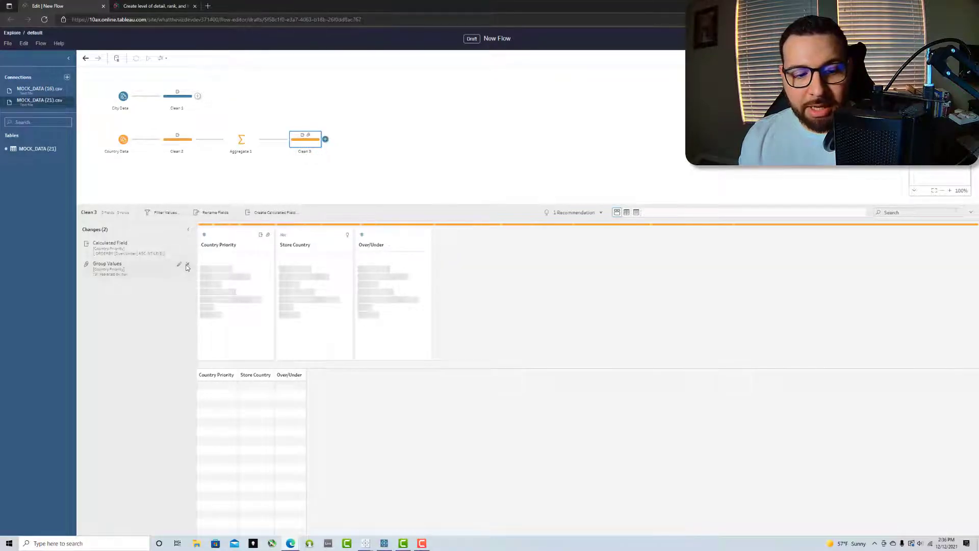
{"action": "left_click", "coordinate": [187, 264]}
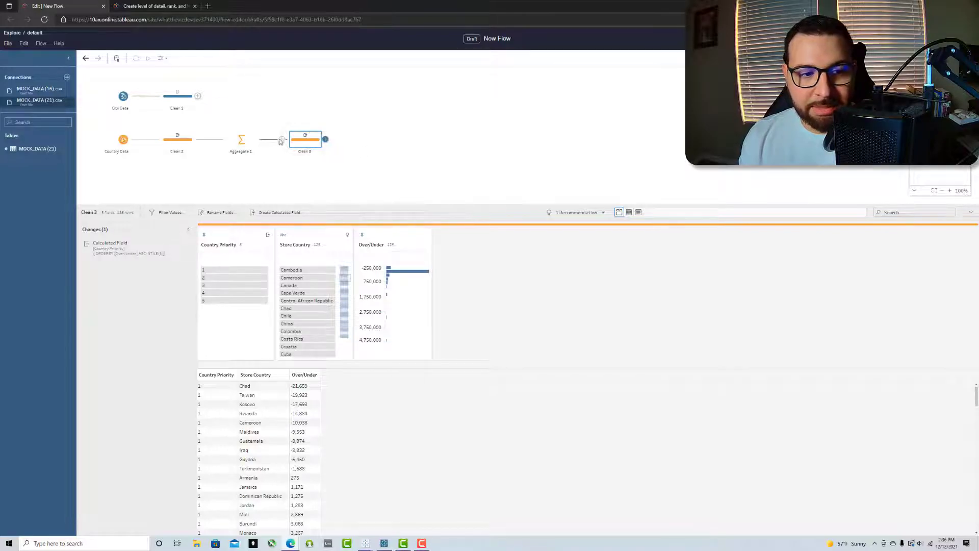
Join Clean 3 with Clean 2 on Store Country and add a Clean step after the join
{"action": "left_click", "coordinate": [179, 144]}
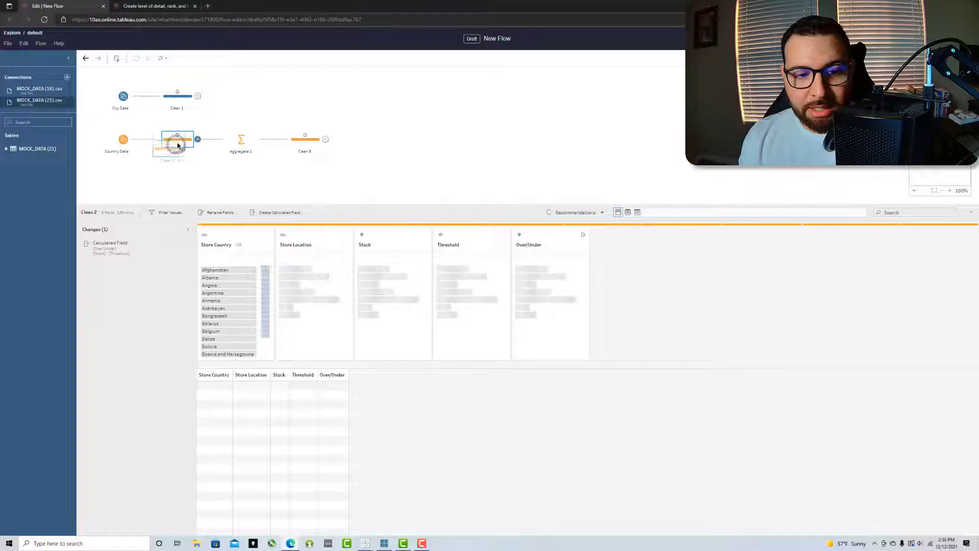
{"action": "left_click_drag", "start_coordinate": [298, 143], "coordinate": [200, 139]}
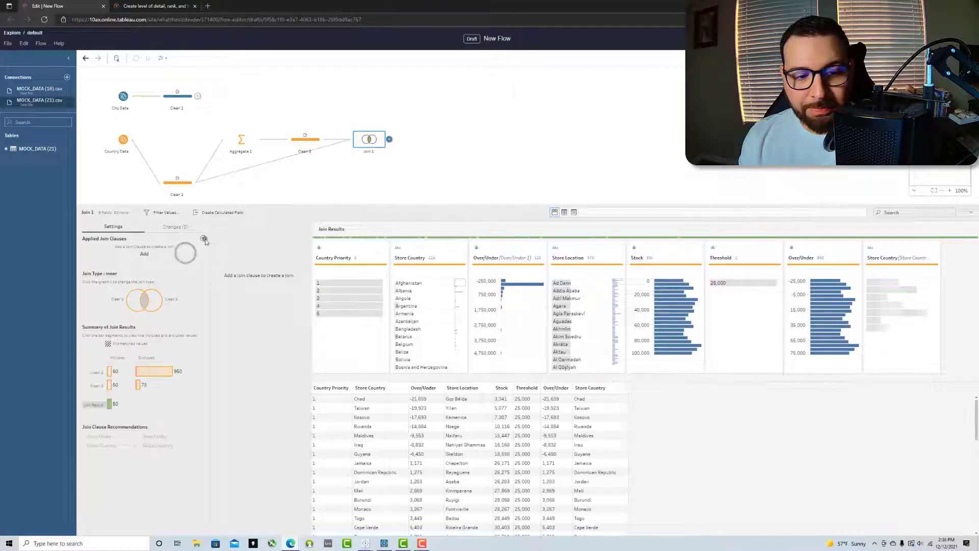
{"action": "left_click", "coordinate": [204, 238]}
{"action": "left_click", "coordinate": [116, 295]}
{"action": "left_click", "coordinate": [206, 295]}
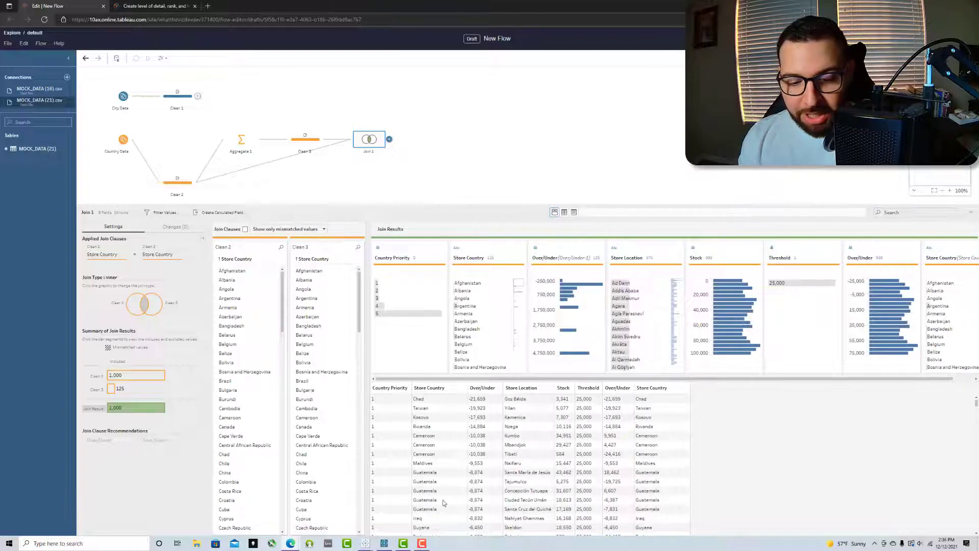
{"action": "left_click", "coordinate": [389, 138]}
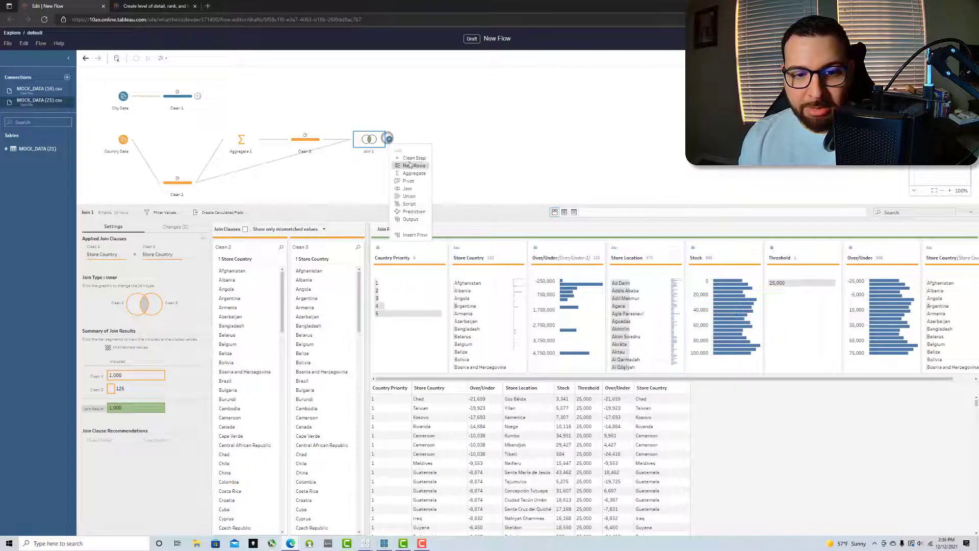
{"action": "left_click", "coordinate": [406, 158]}
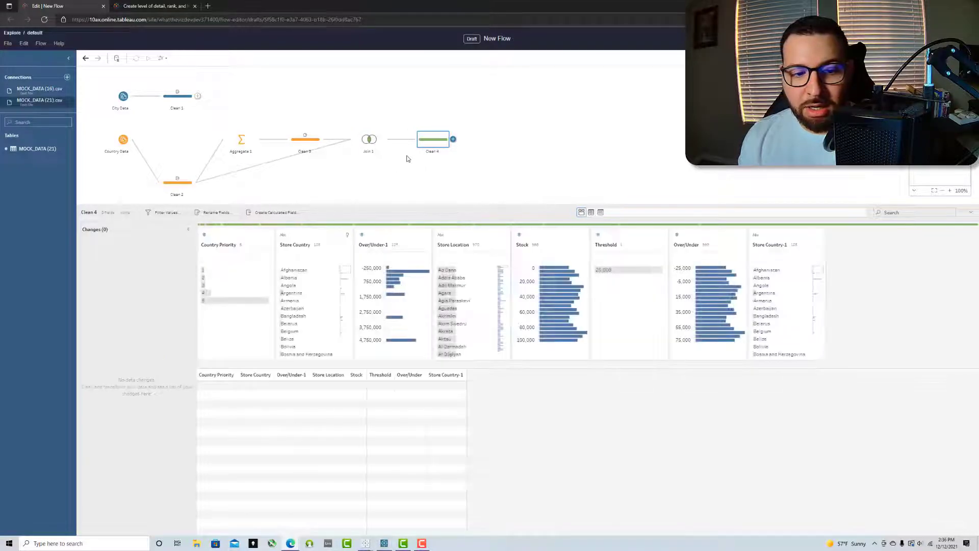
Merge the Store Country and Store Country-1 fields in Clean 4 and remove the Over/Under-1 field
{"action": "left_click", "coordinate": [329, 244]}
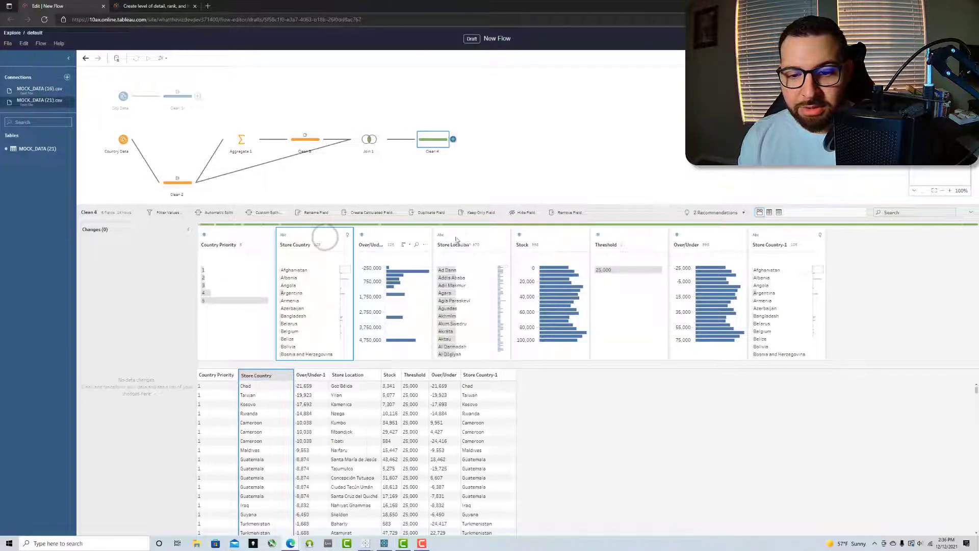
{"action": "left_click", "coordinate": [793, 235], "text": "ctrl"}
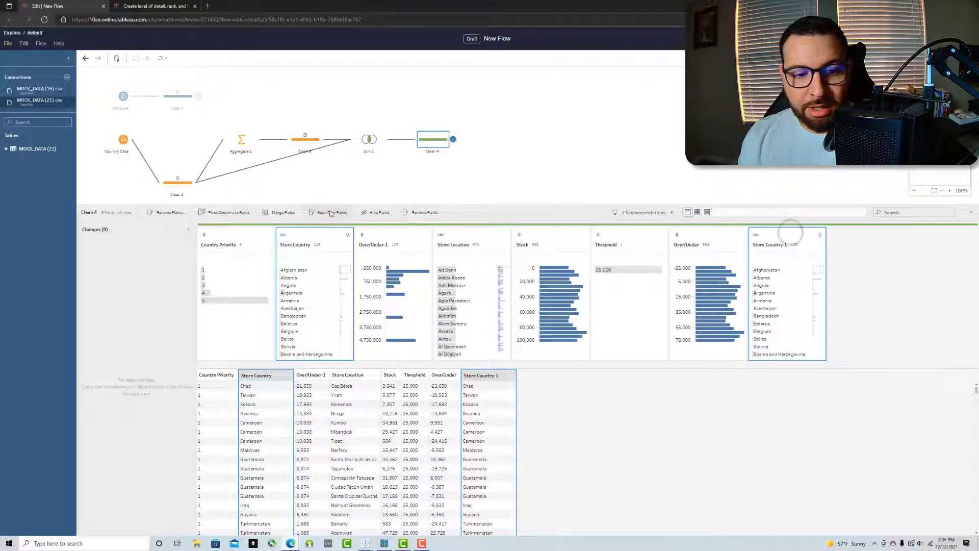
{"action": "left_click", "coordinate": [289, 212]}
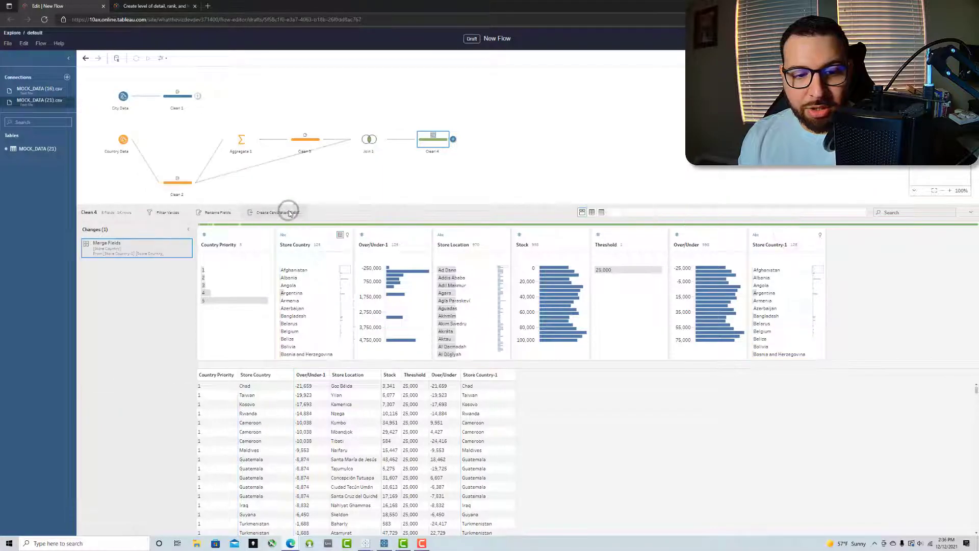
{"action": "left_click", "coordinate": [401, 237]}
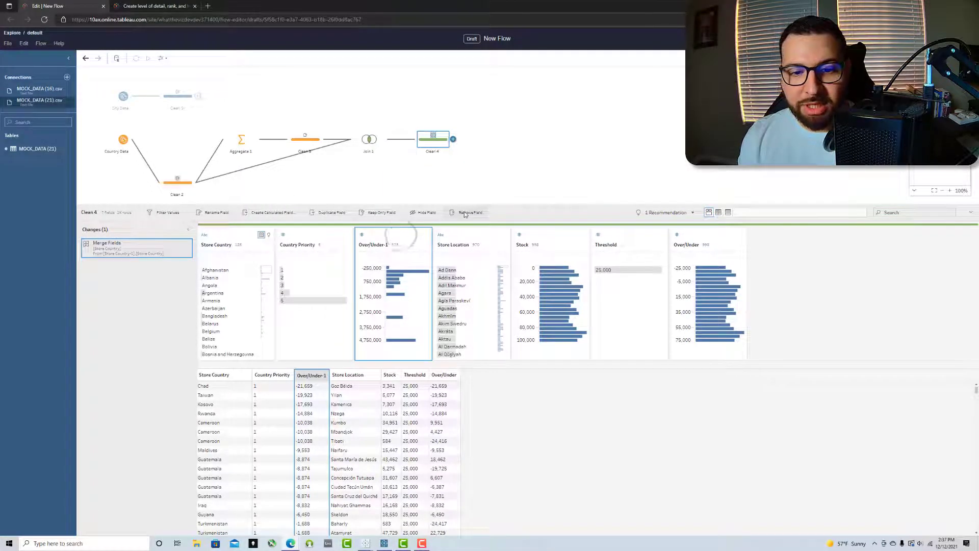
{"action": "left_click", "coordinate": [464, 212]}
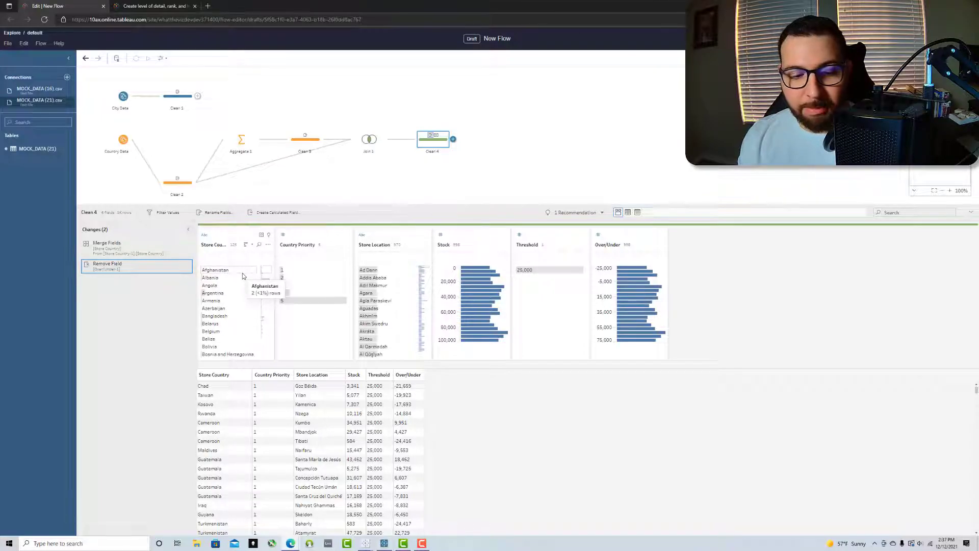
Highlight Country Priority 1, examine the store rows for Armenia, and clear the selection
{"action": "left_click", "coordinate": [291, 270]}
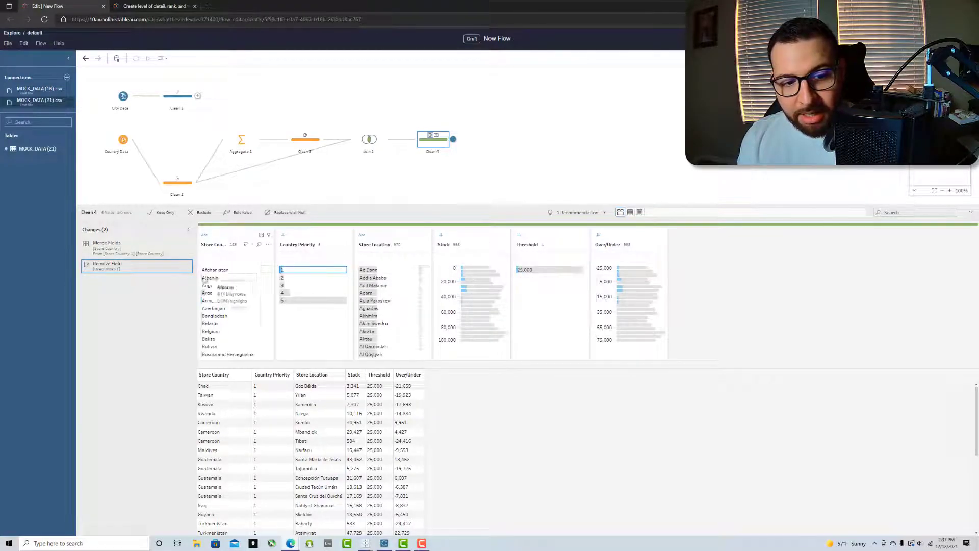
{"action": "left_click", "coordinate": [215, 302]}
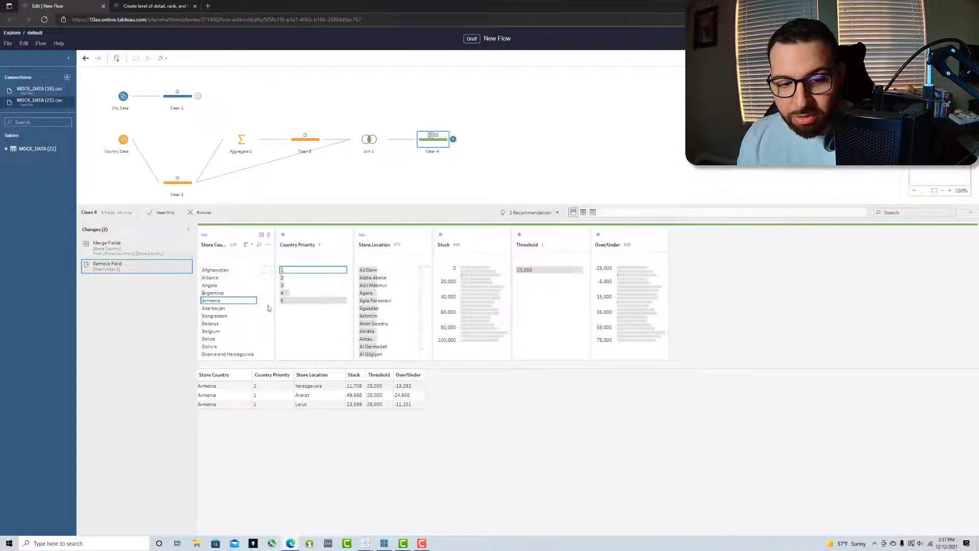
{"action": "left_click", "coordinate": [298, 306]}
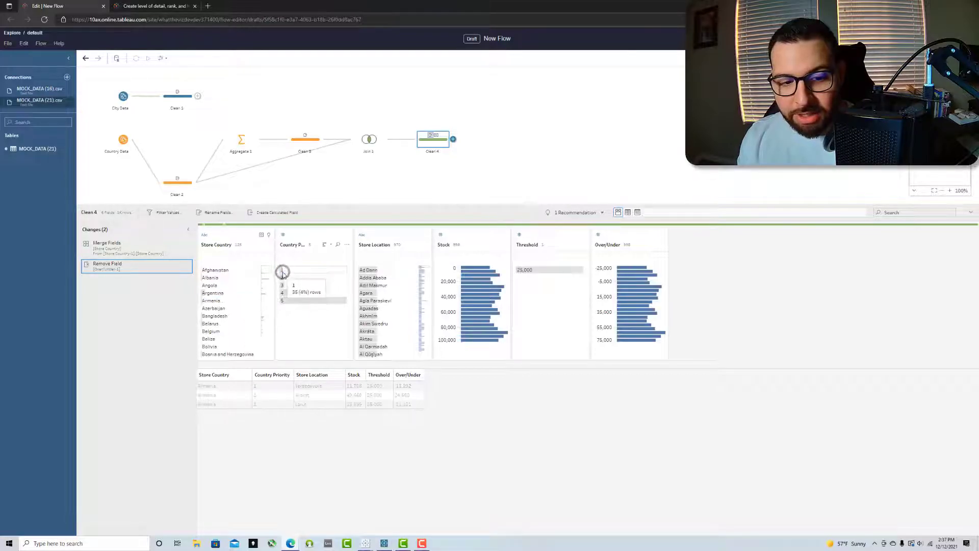
Highlight Country Priority 5, examine the store rows for Indonesia, and clear the selection
{"action": "left_click", "coordinate": [300, 301]}
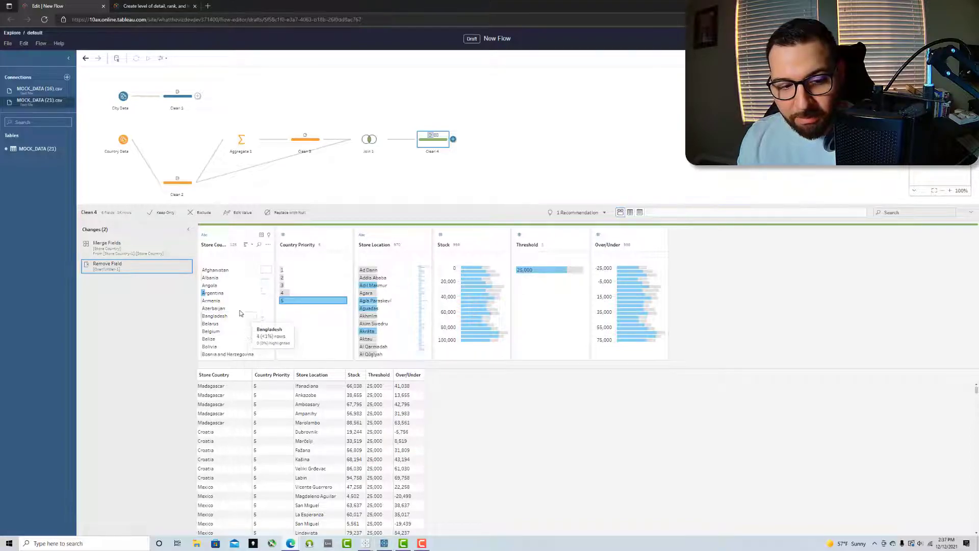
{"action": "scroll", "coordinate": [223, 319], "scroll_direction": "down", "scroll_amount": 5}
{"action": "left_click", "coordinate": [218, 340]}
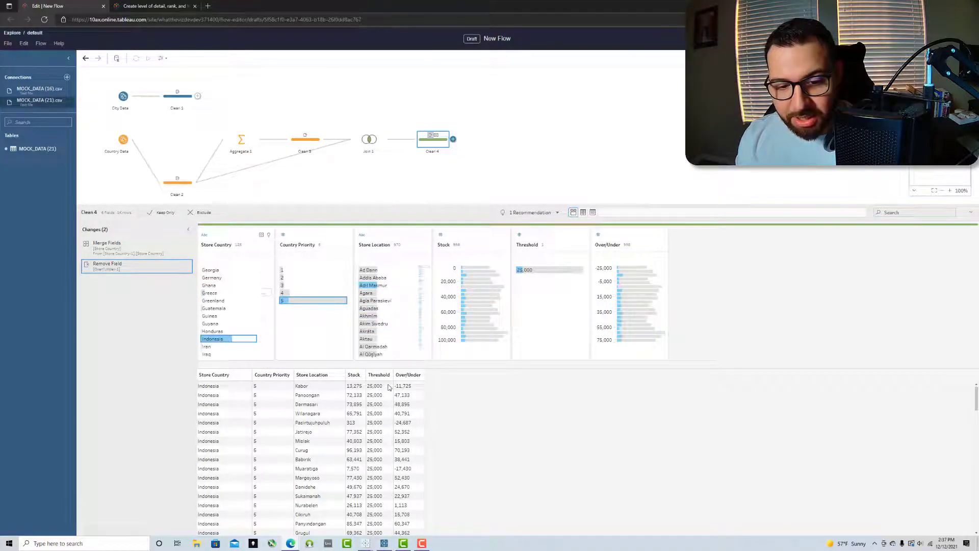
{"action": "scroll", "coordinate": [312, 404], "scroll_direction": "down", "scroll_amount": 15}
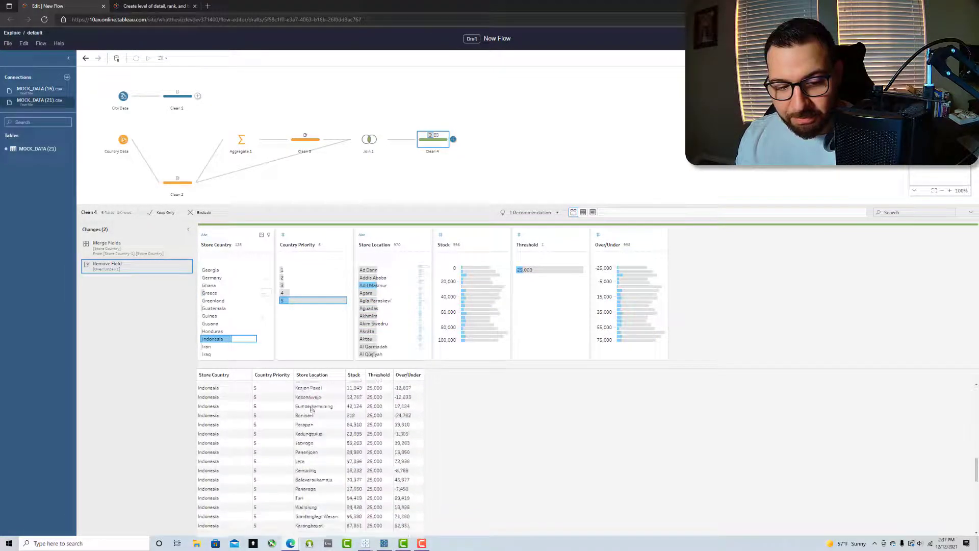
{"action": "scroll", "coordinate": [331, 428], "scroll_direction": "up", "scroll_amount": 15}
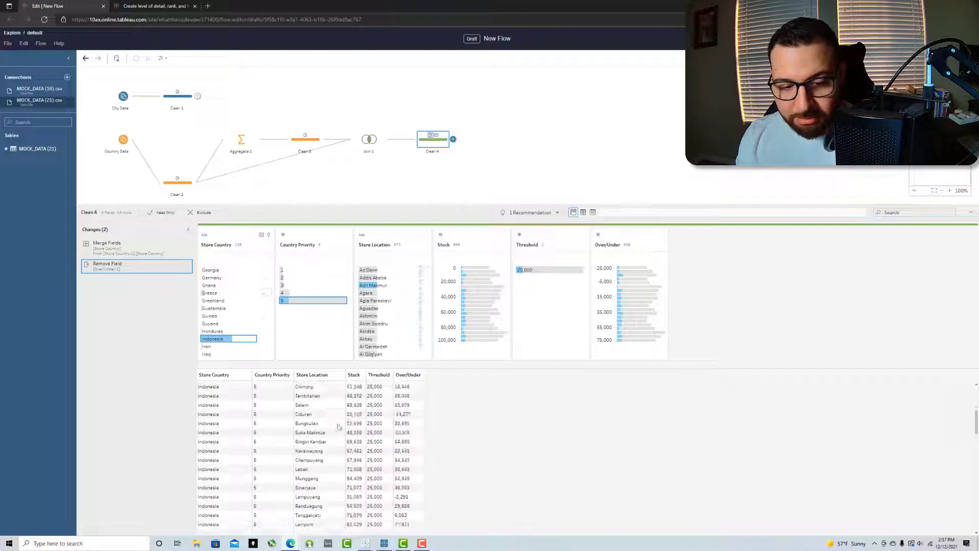
{"action": "left_click", "coordinate": [236, 339]}
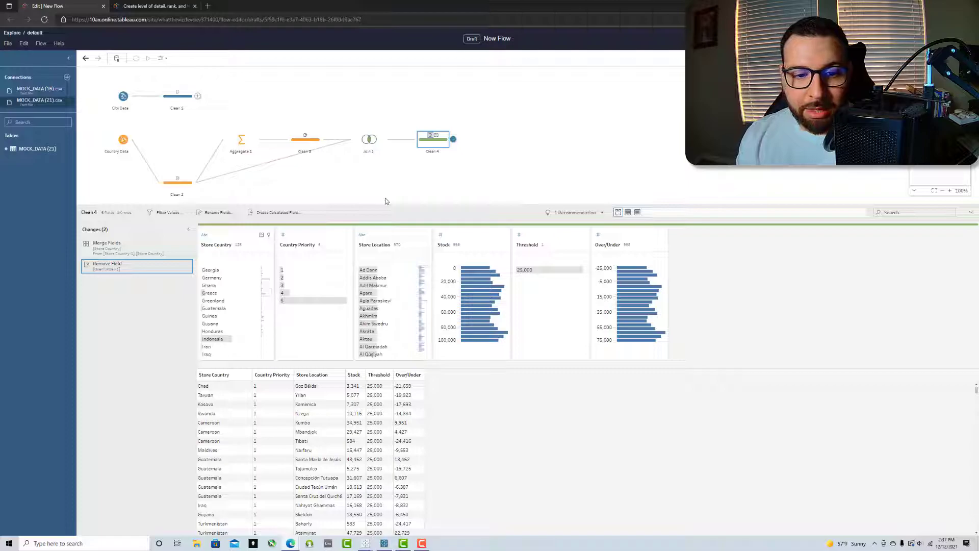
Start a new calculated field in Clean 4 and name it Priority in Country
{"action": "left_click", "coordinate": [295, 219]}
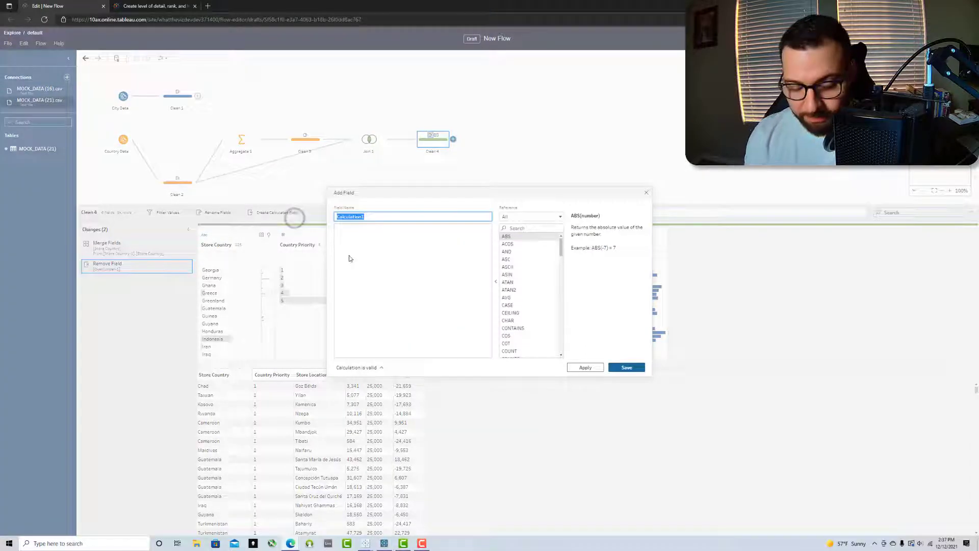
{"action": "type", "text": "Sot"}
{"action": "key", "text": "BackSpace"}
{"action": "key", "text": "BackSpace"}
{"action": "type", "text": "tore Priority in Countr"}
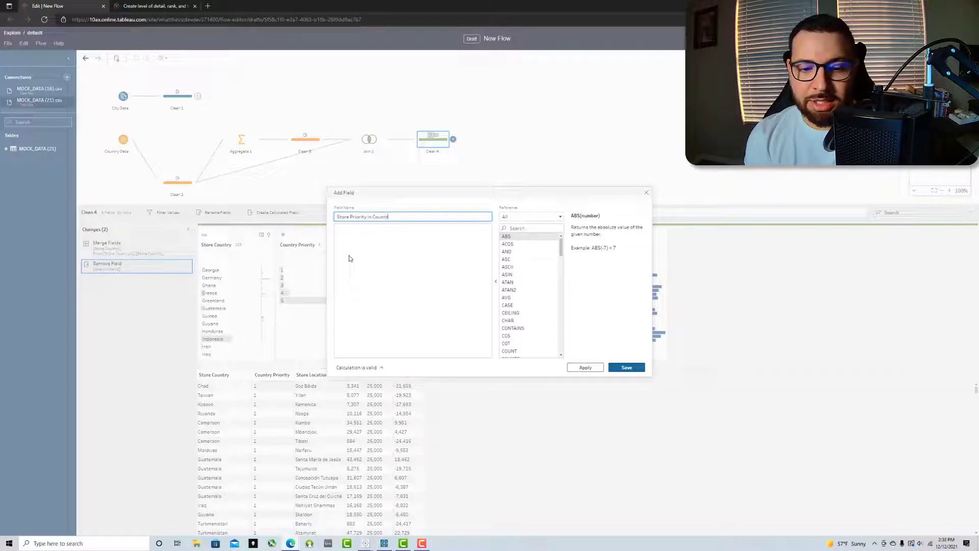
{"action": "key", "text": "Tab"}
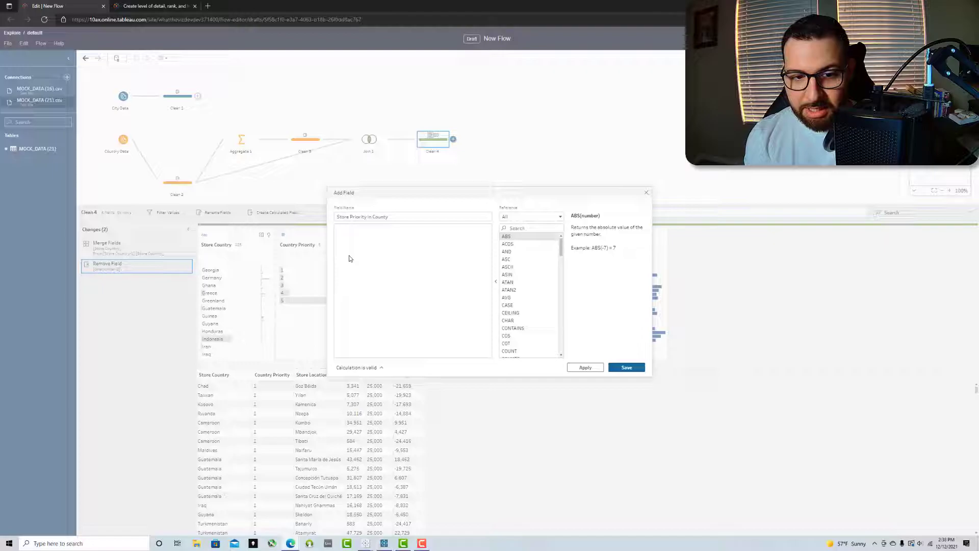
{"action": "left_click", "coordinate": [357, 215]}
{"action": "mouse_move", "coordinate": [350, 217]}
{"action": "left_mouse_down"}
{"action": "mouse_move", "coordinate": [316, 221]}
{"action": "mouse_move", "coordinate": [335, 216]}
{"action": "left_mouse_up"}
{"action": "left_click", "coordinate": [350, 217]}
{"action": "key", "text": "BackSpace"}
{"action": "left_click", "coordinate": [389, 241]}
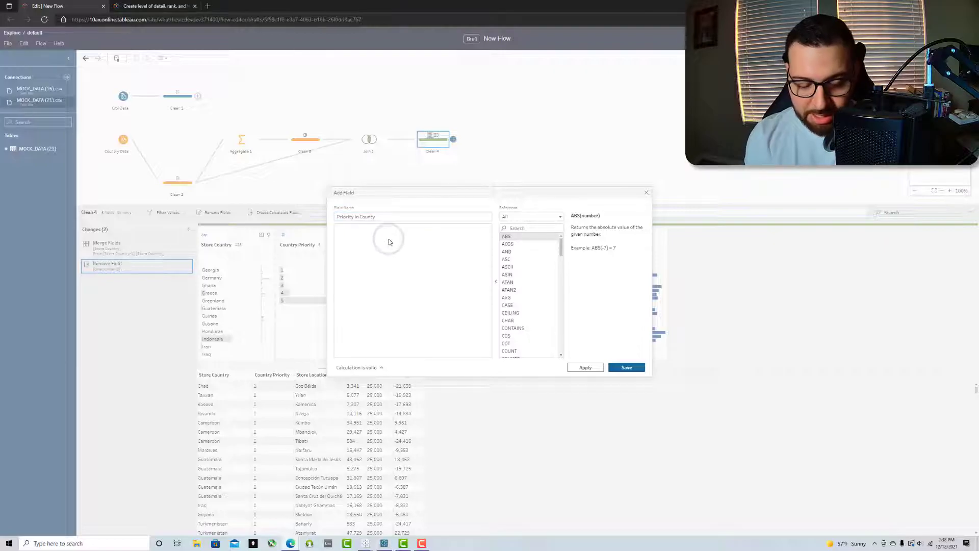
{"action": "left_click", "coordinate": [372, 216]}
{"action": "left_click", "coordinate": [393, 238]}
Enter the calculation { PARTITION [Store Country]: { ORDERBY [Over/Under] ASC: NTILE(5)}} for Priority in Country and save the field
{"action": "type", "text": "{ PARTITION "}
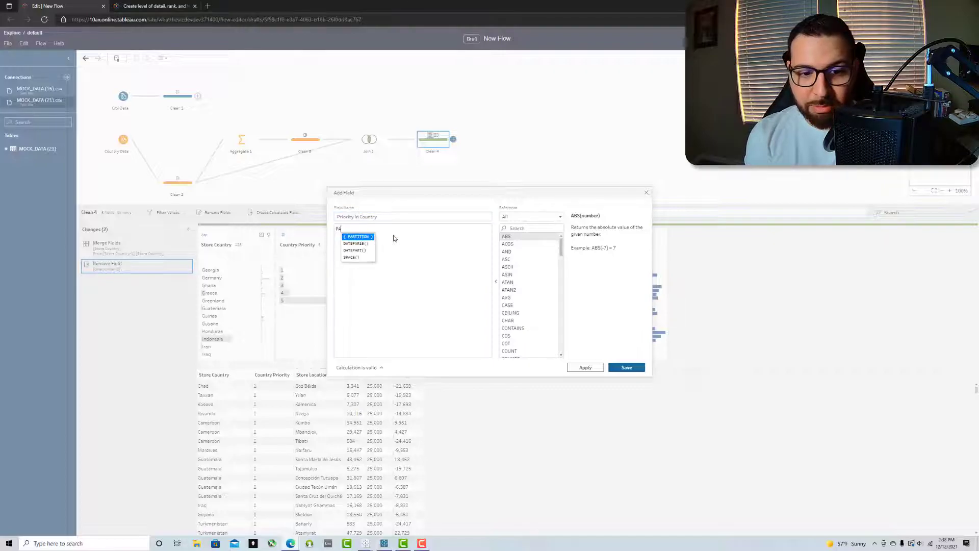
{"action": "type", "text": "coun"}
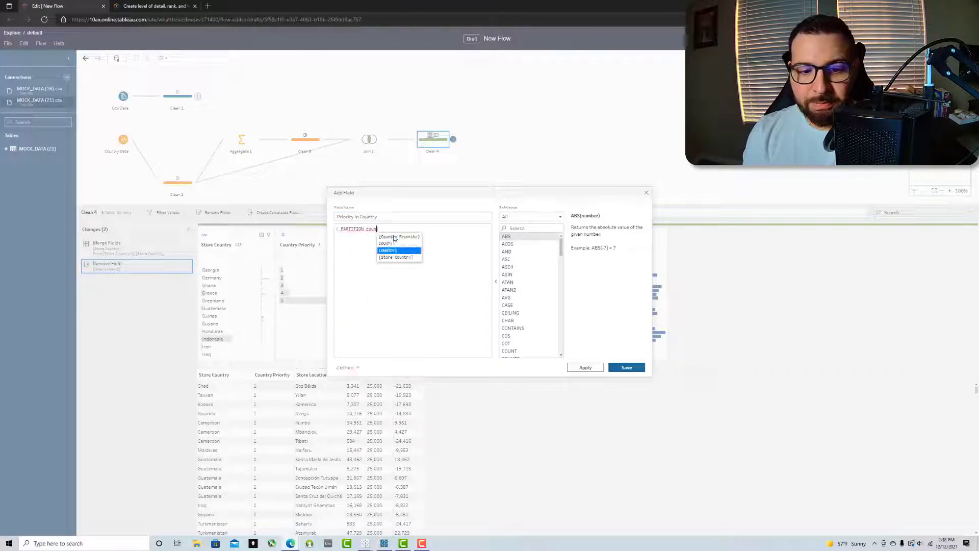
{"action": "key", "text": "Down"}
{"action": "key", "text": "Return"}
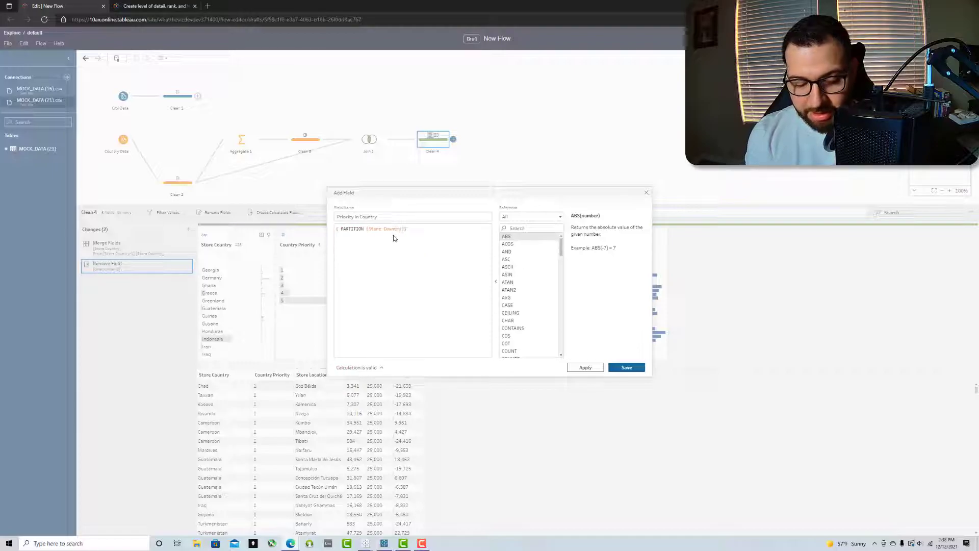
{"action": "type", "text": ": { ORDERBY over"}
{"action": "key", "text": "Return"}
{"action": "type", "text": "ASC: ntile"}
{"action": "key", "text": "Return"}
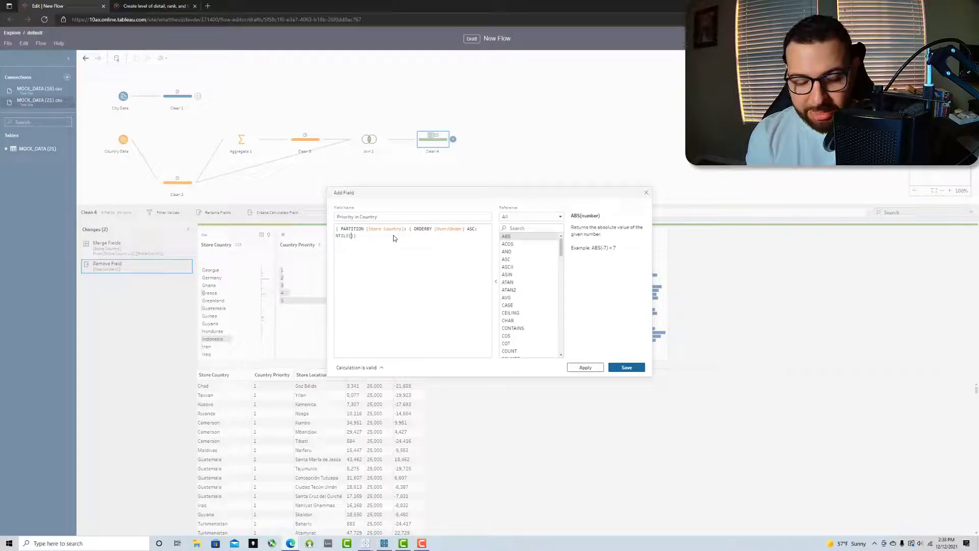
{"action": "left_click", "coordinate": [627, 367]}
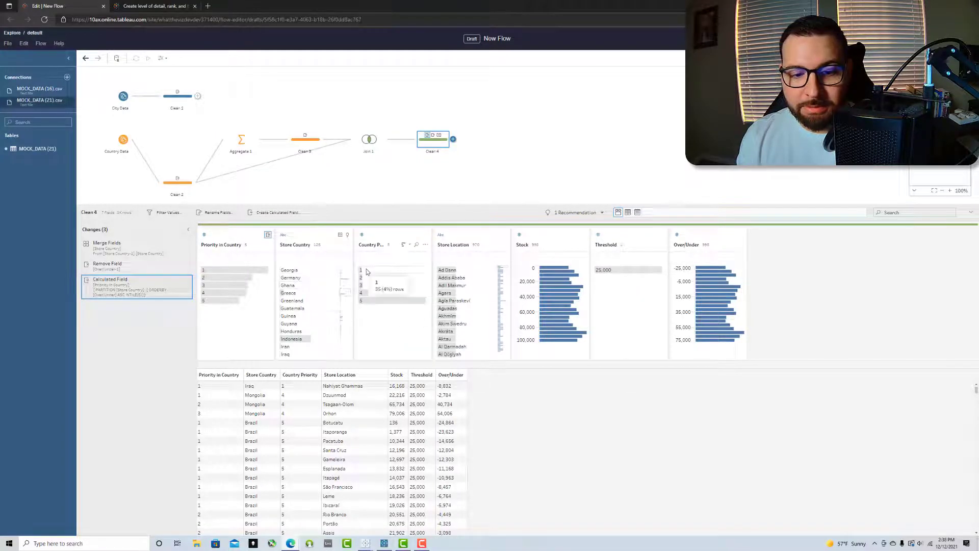
Highlight Country Priority 5, examine how the Russia store rows are divided by Priority in Country, and clear the Russia selection
{"action": "left_click", "coordinate": [372, 300]}
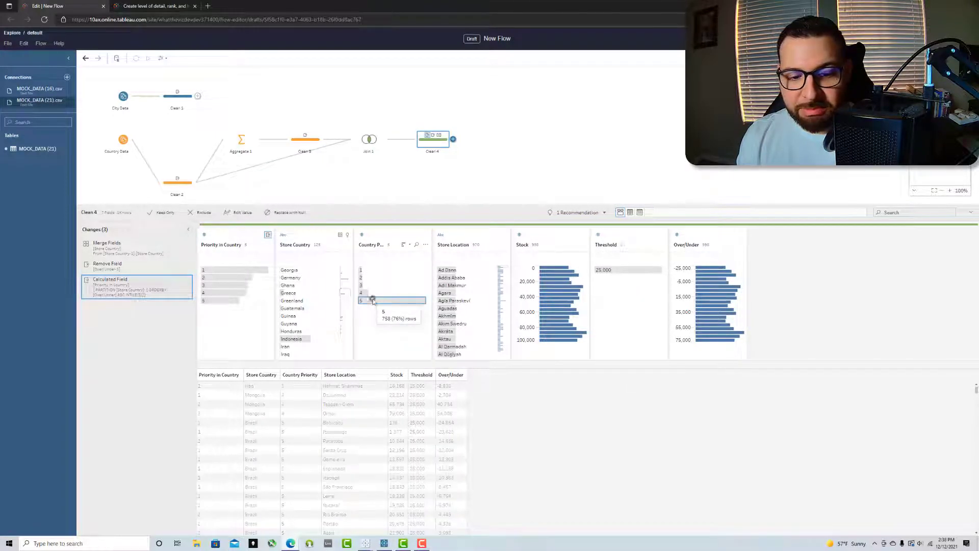
{"action": "scroll", "coordinate": [320, 326], "scroll_direction": "down", "scroll_amount": 6}
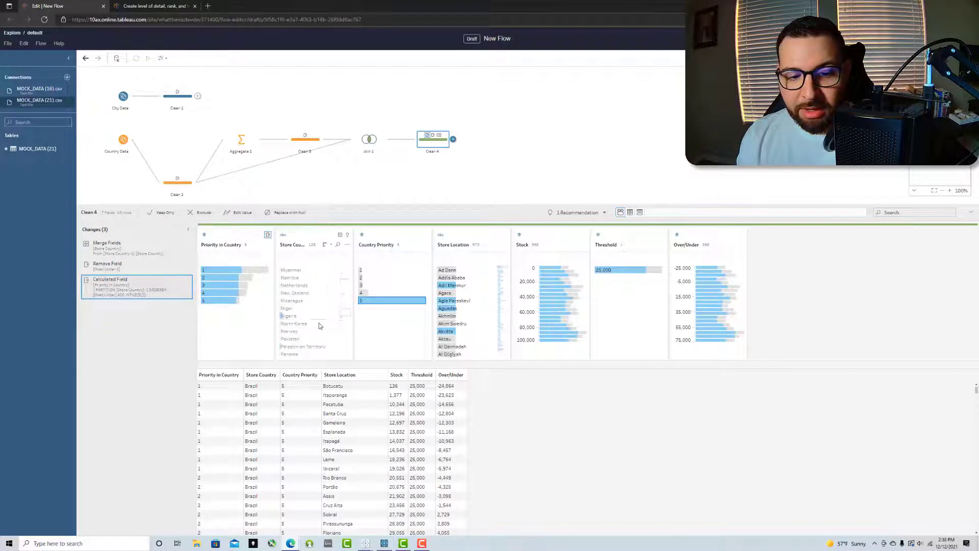
{"action": "left_click", "coordinate": [287, 338]}
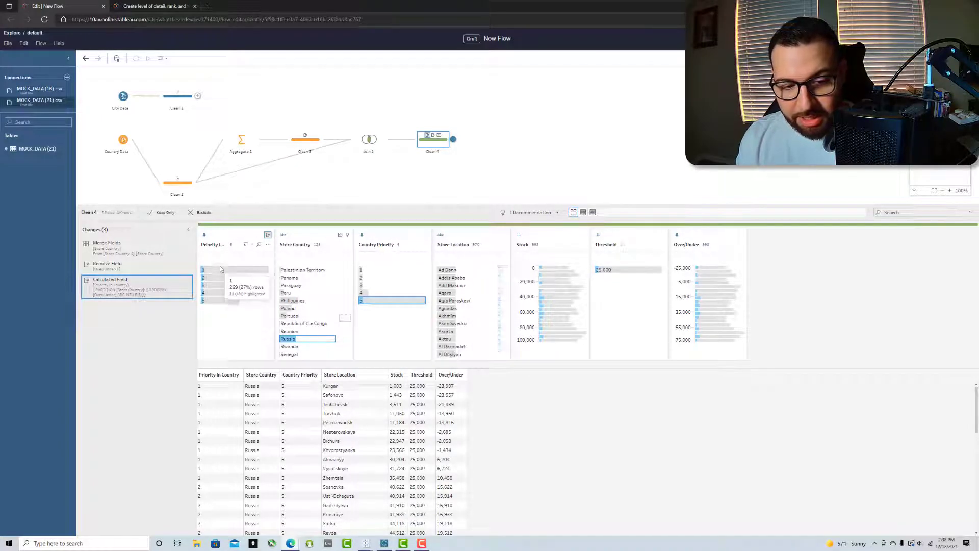
{"action": "scroll", "coordinate": [360, 481], "scroll_direction": "down", "scroll_amount": 3}
{"action": "scroll", "coordinate": [360, 481], "scroll_direction": "down", "scroll_amount": 3}
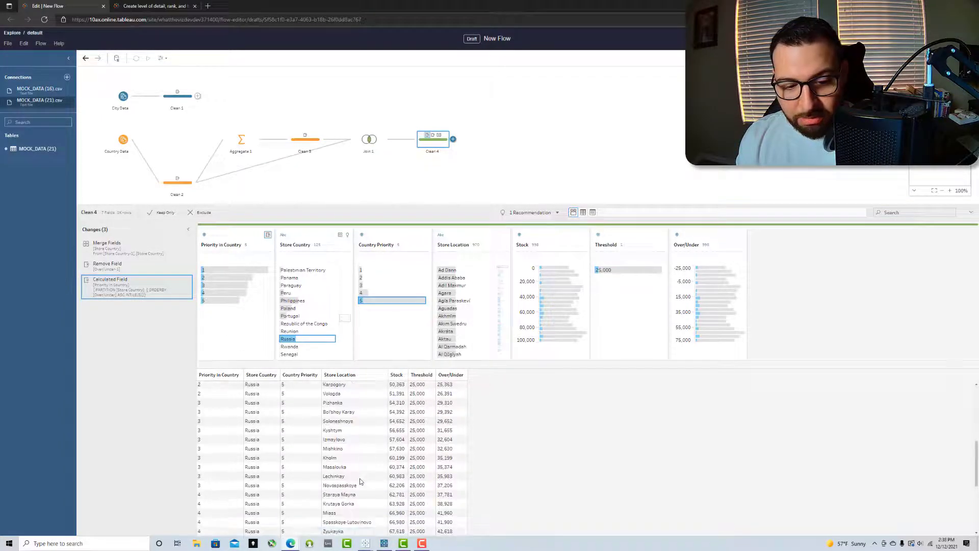
{"action": "scroll", "coordinate": [360, 480], "scroll_direction": "down", "scroll_amount": 3}
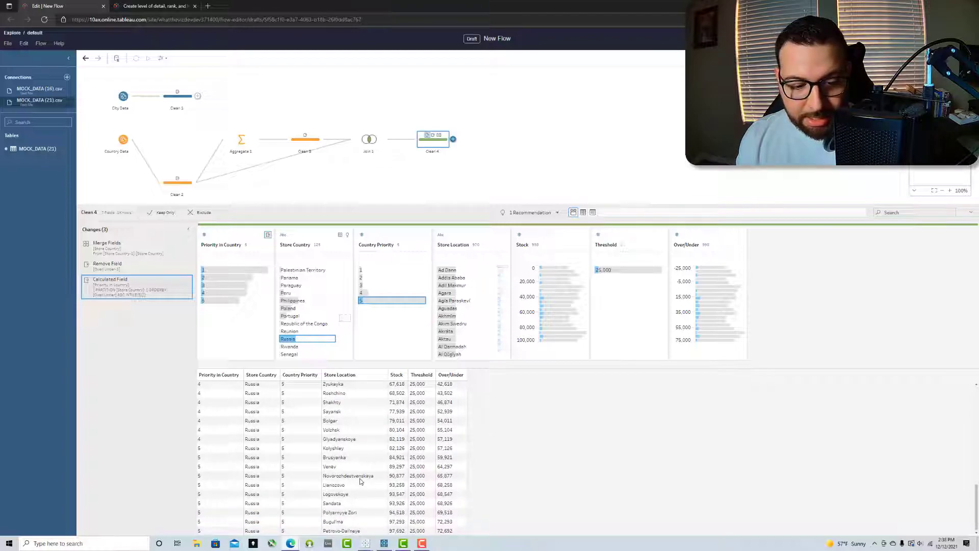
{"action": "scroll", "coordinate": [359, 481], "scroll_direction": "up", "scroll_amount": 10}
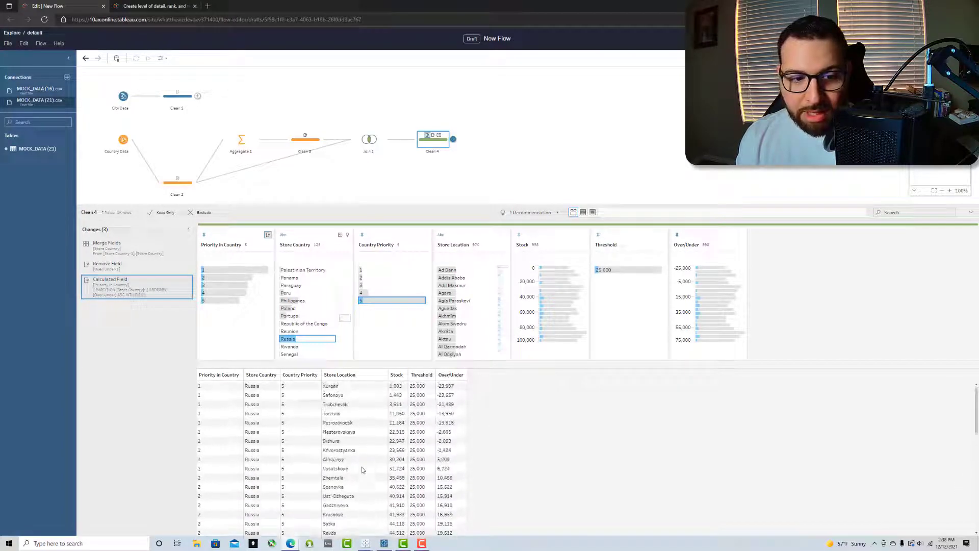
{"action": "left_click", "coordinate": [305, 339]}
Start another calculated field in Clean 4, move its dialog clear of the data, and name it Store Priority in Country
{"action": "left_click", "coordinate": [277, 212]}
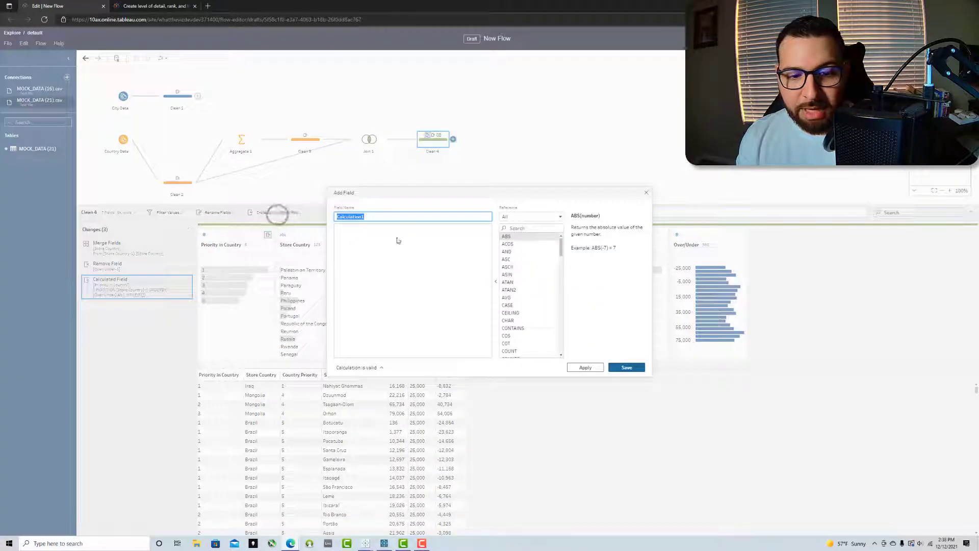
{"action": "left_click_drag", "start_coordinate": [390, 191], "coordinate": [532, 212]}
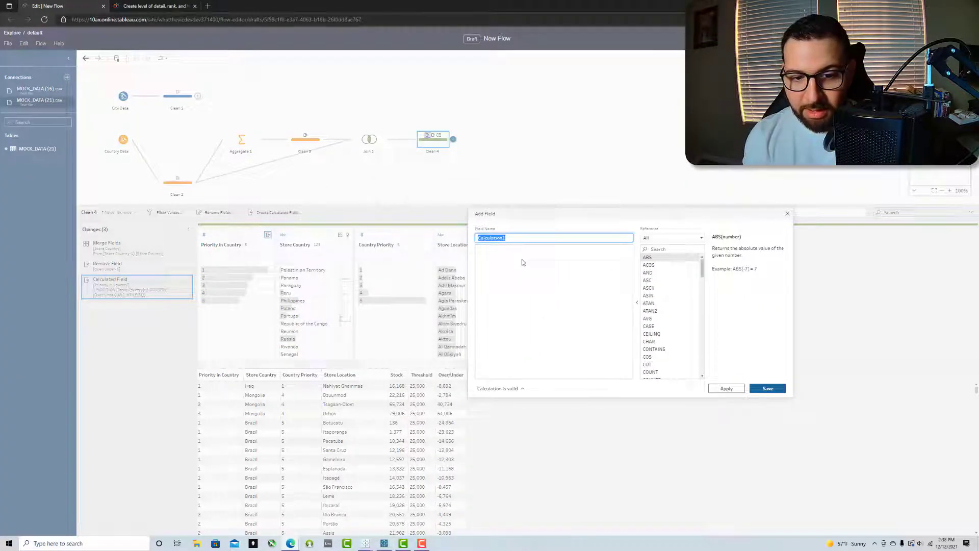
{"action": "type", "text": "St"}
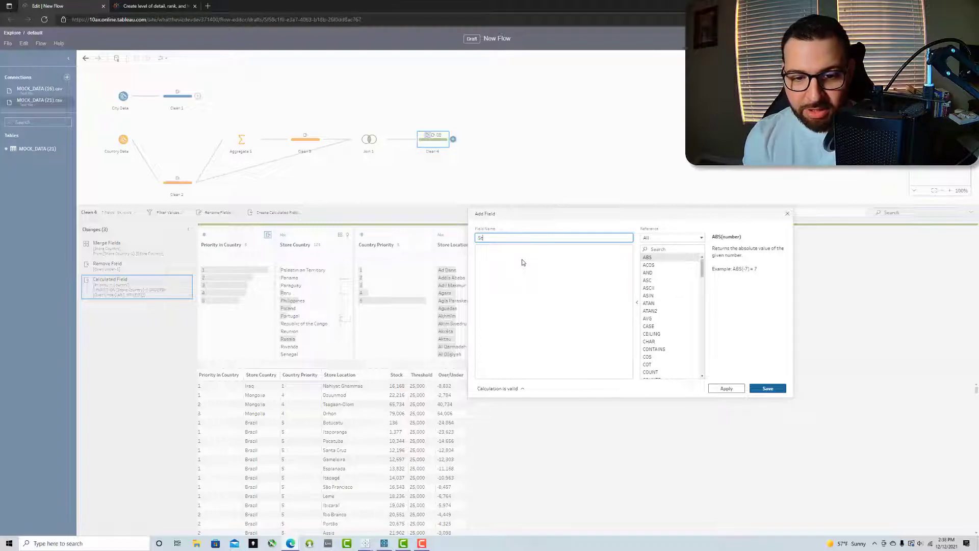
{"action": "type", "text": "ore Priority"}
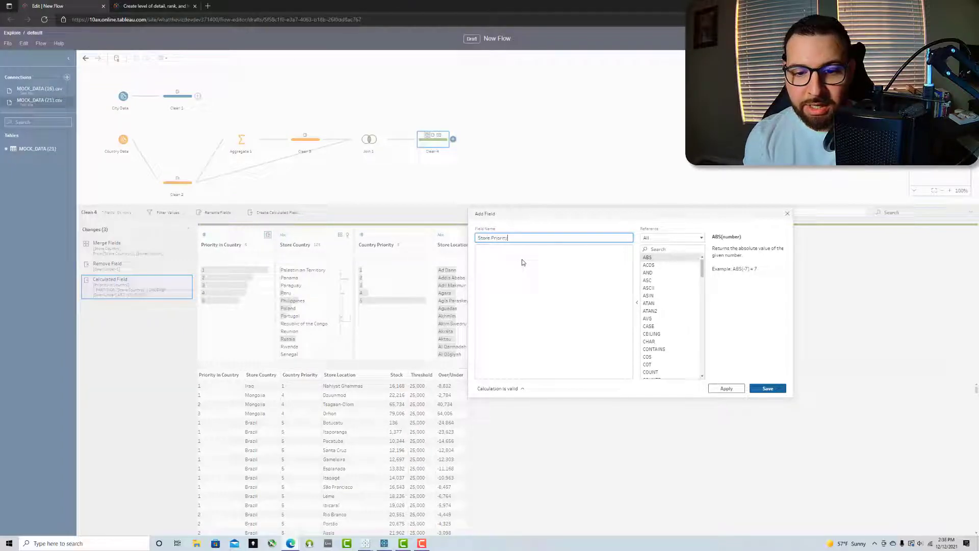
{"action": "type", "text": " in Country"}
Begin the Store Priority in Country calculation with a PARTITION on [Store Country] and [Priority in Country]
{"action": "left_click", "coordinate": [522, 262]}
{"action": "type", "text": "PAR"}
{"action": "key", "text": "Return"}
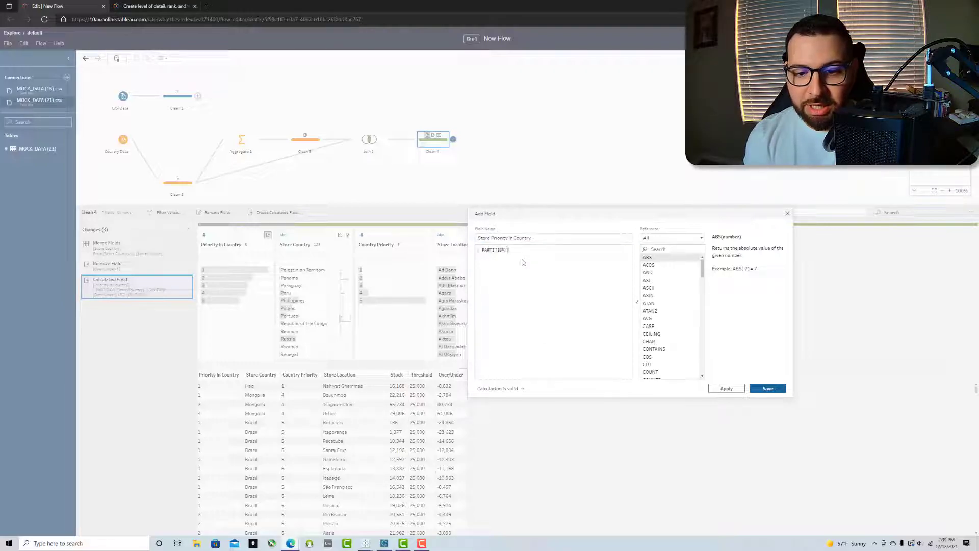
{"action": "type", "text": "st"}
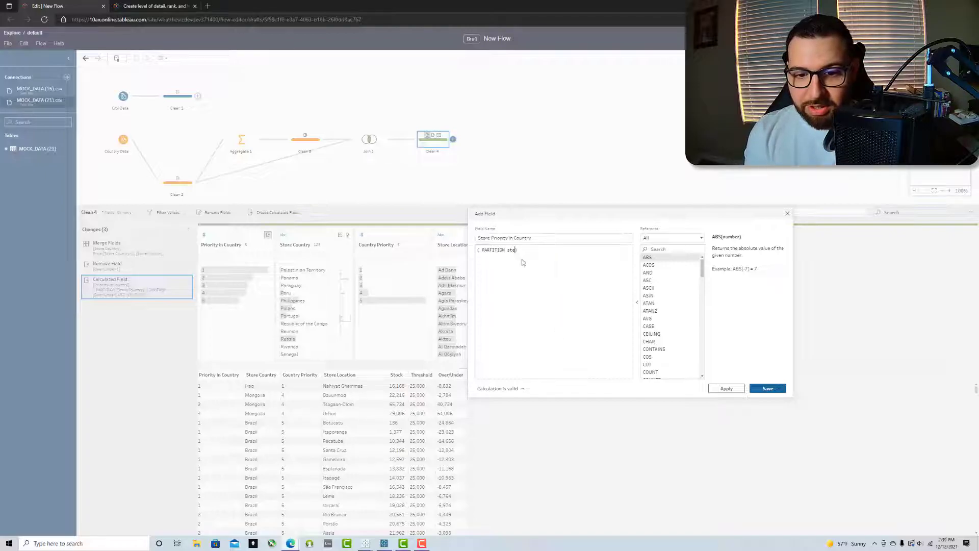
{"action": "left_click", "coordinate": [522, 263]}
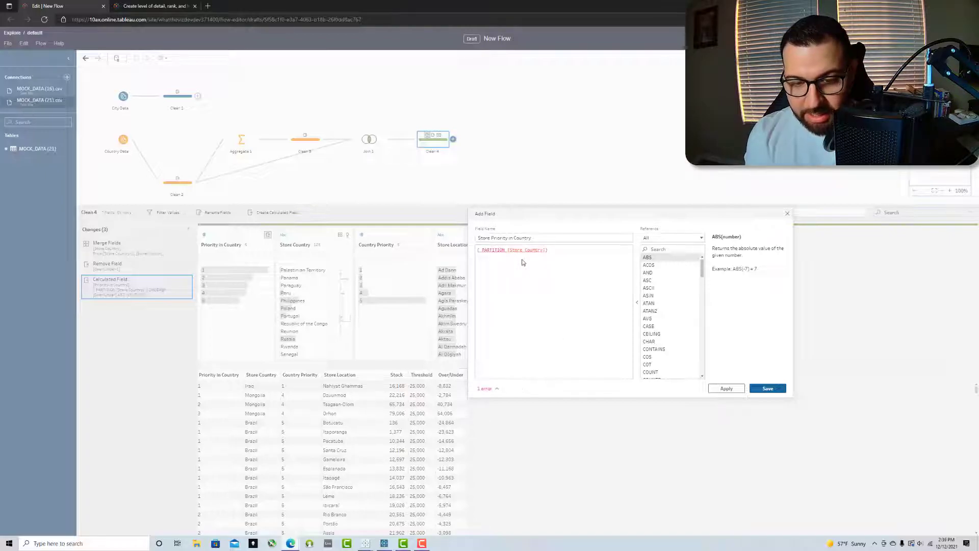
{"action": "type", "text": ", pri"}
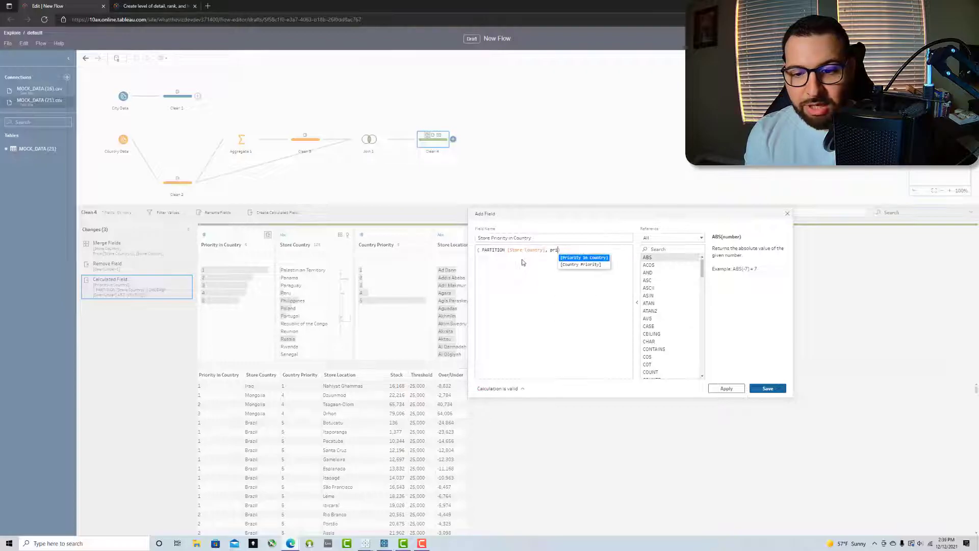
{"action": "key", "text": "Return"}
{"action": "type", "text": ": "}
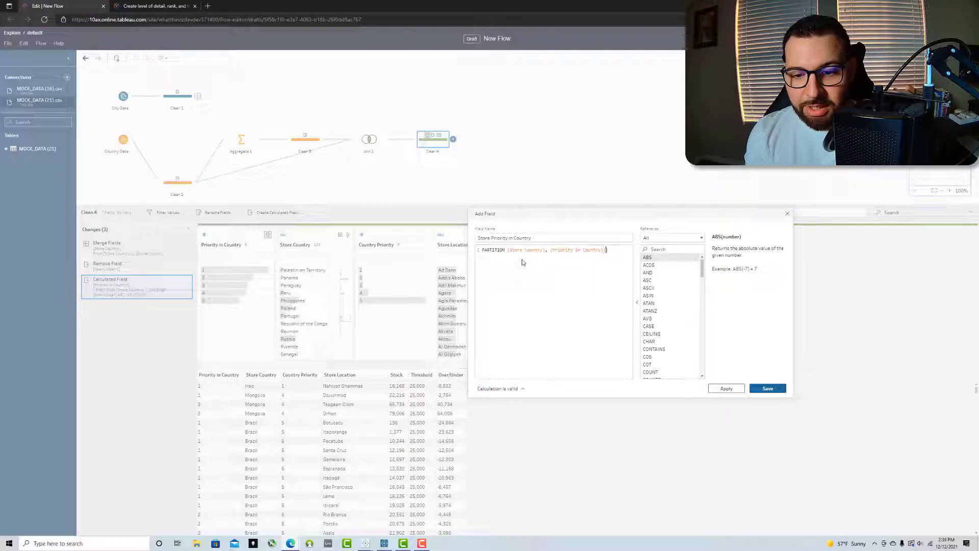
Complete the calculation with { ORDERBY [Over/Under] ASC: RANK_DENSE()} inside the partition and save the field
{"action": "type", "text": "{ ORDERBY }}"}
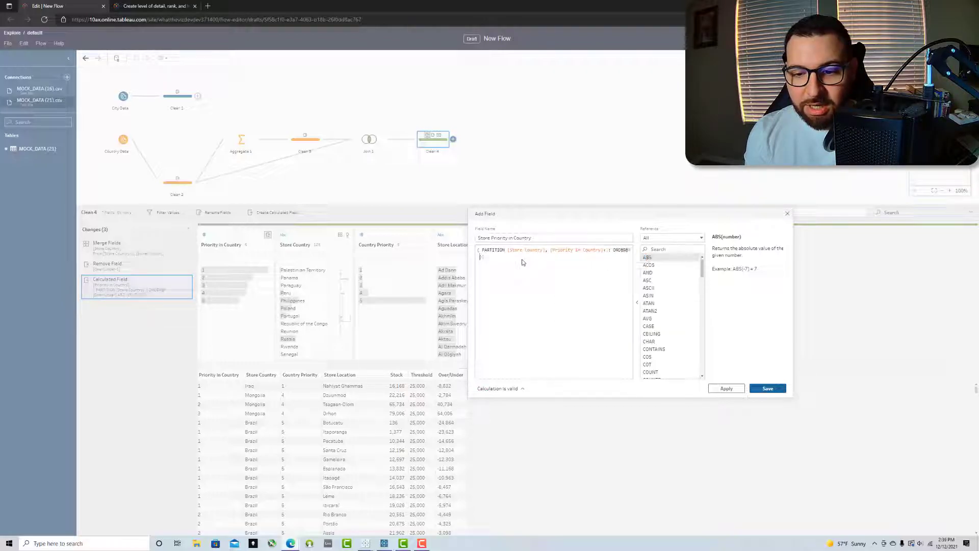
{"action": "type", "text": "[Over/Under] AS"}
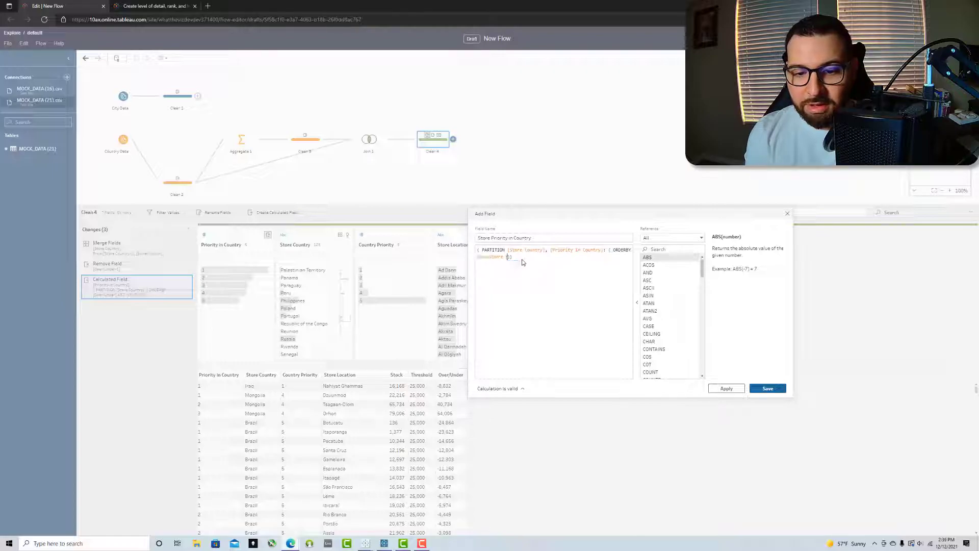
{"action": "type", "text": "C: RANK_DENSE"}
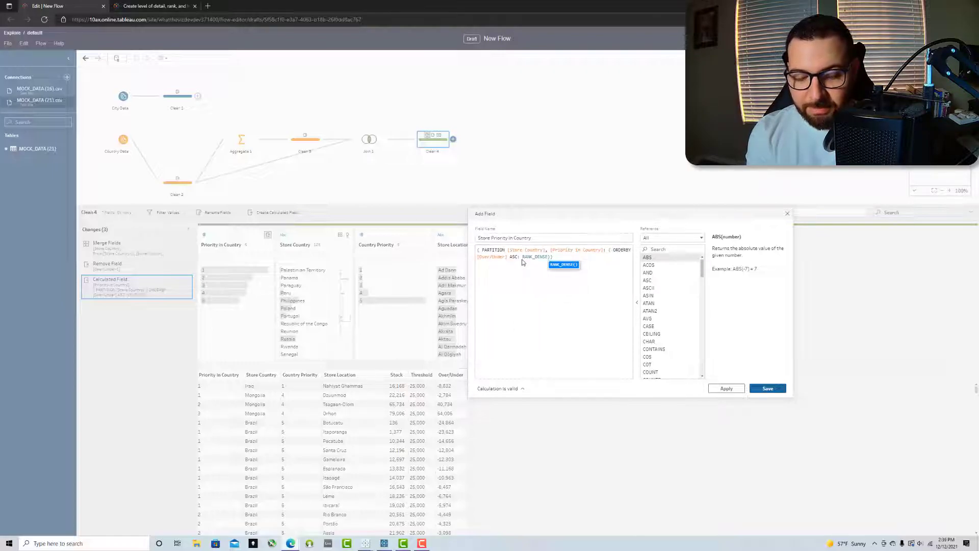
{"action": "key", "text": "Return"}
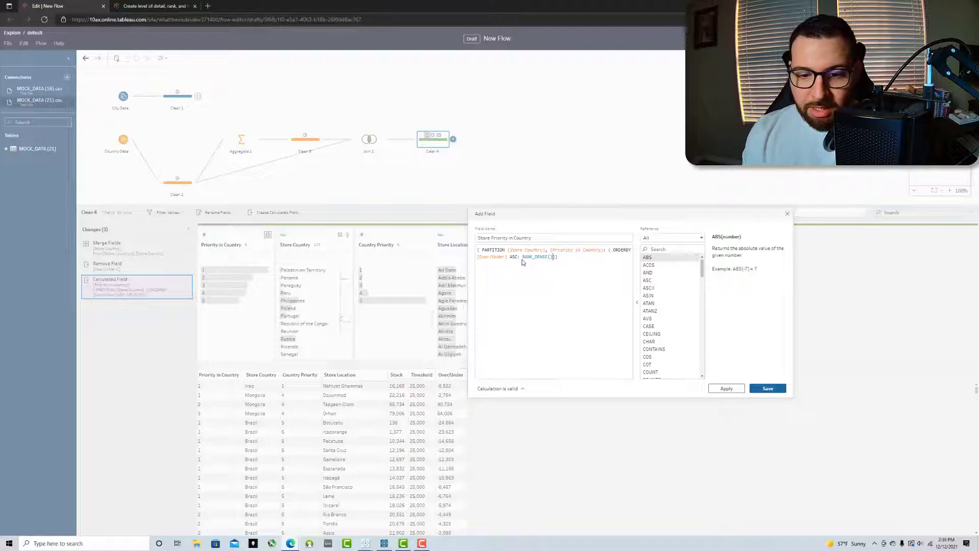
{"action": "left_click", "coordinate": [768, 389]}
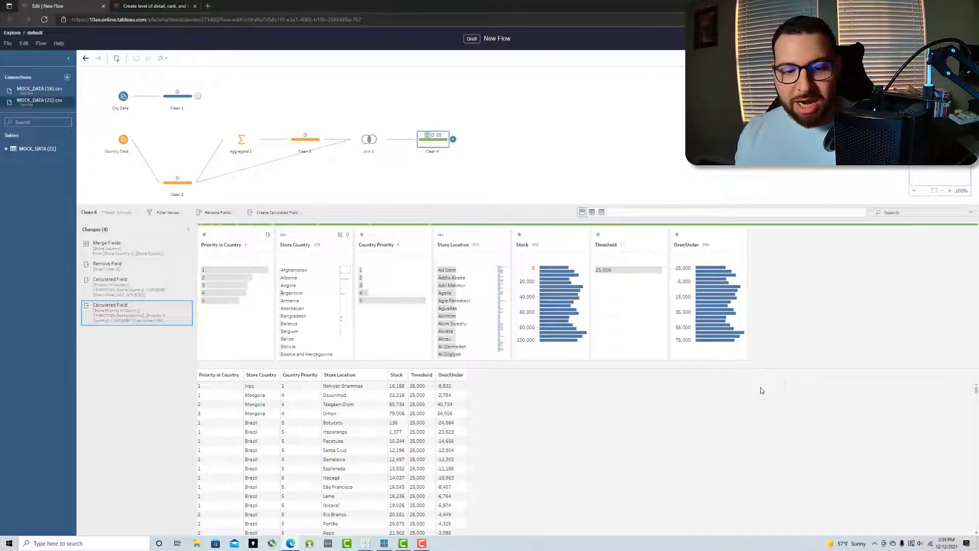